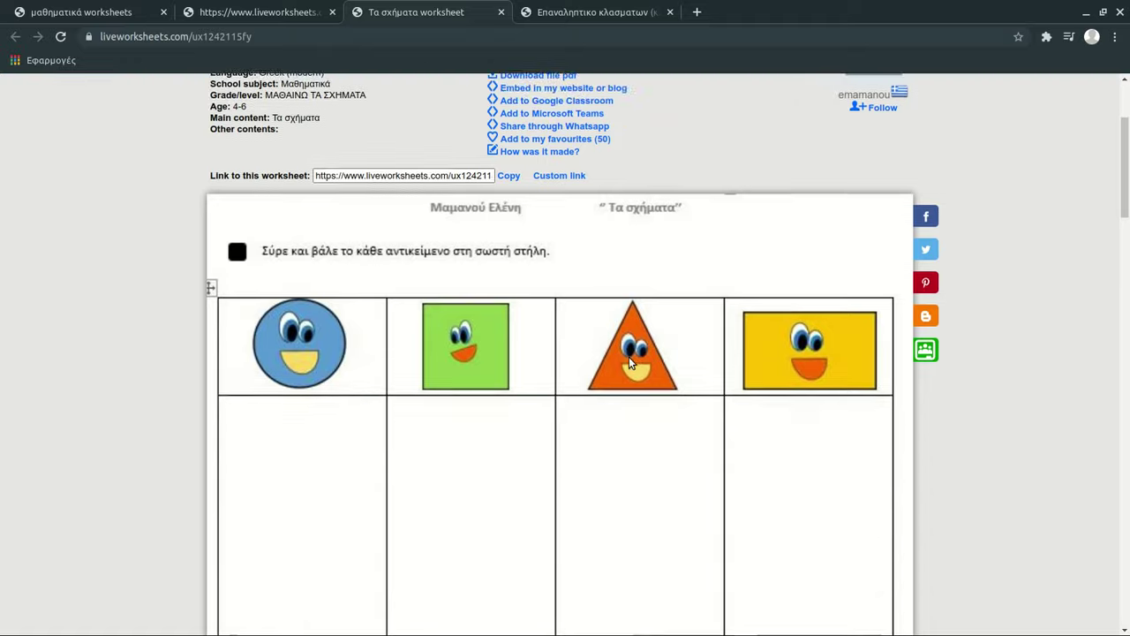
Add the "Τα σχήματα" worksheet to the "Μαθηματικά - ΣΤ Τάξη" workbook
{"action": "scroll", "coordinate": [597, 320], "scroll_direction": "up", "scroll_amount": 4}
{"action": "scroll", "coordinate": [581, 304], "scroll_direction": "up", "scroll_amount": 3}
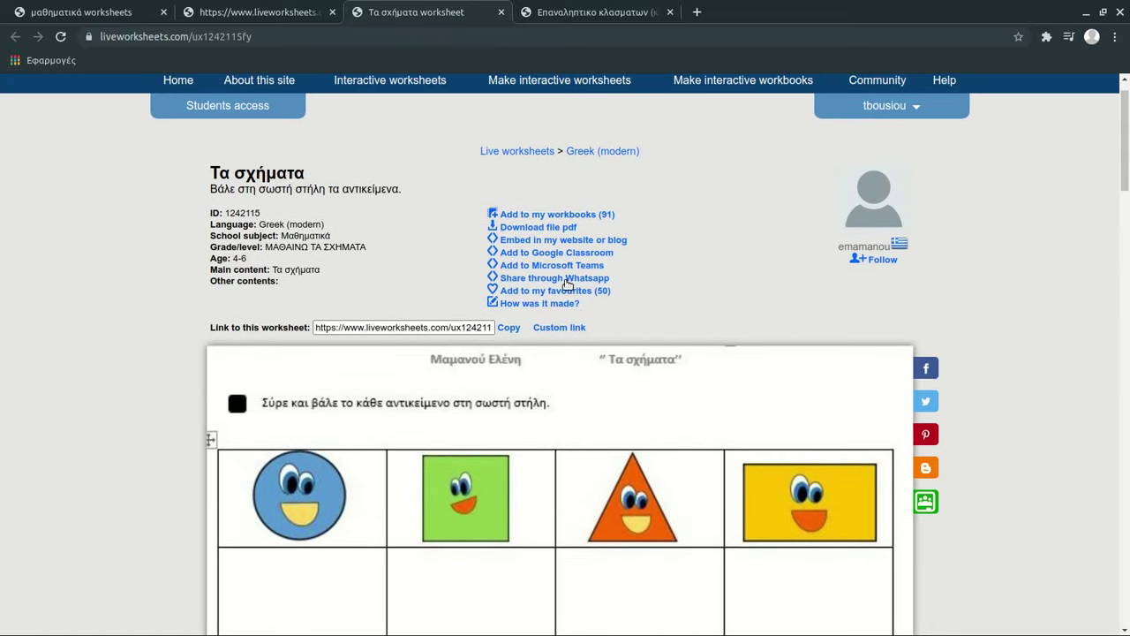
{"action": "left_click", "coordinate": [548, 214]}
{"action": "left_click", "coordinate": [509, 432]}
{"action": "left_click", "coordinate": [515, 457]}
Run an advanced search for worksheets with the content "γλώσσα"
{"action": "left_click", "coordinate": [242, 15]}
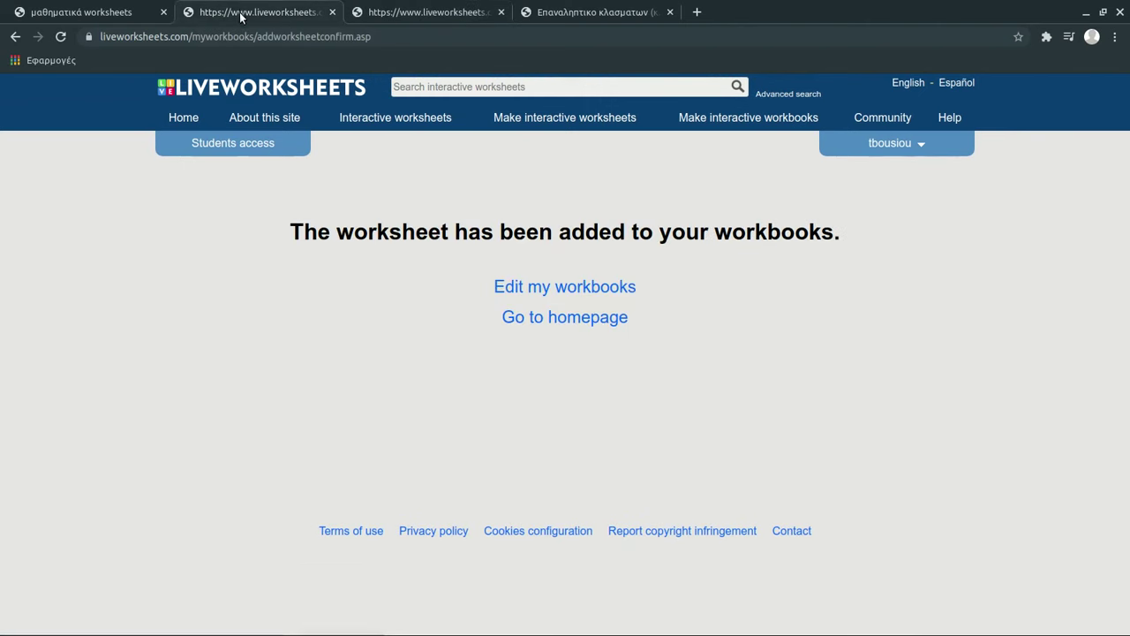
{"action": "left_click", "coordinate": [767, 95]}
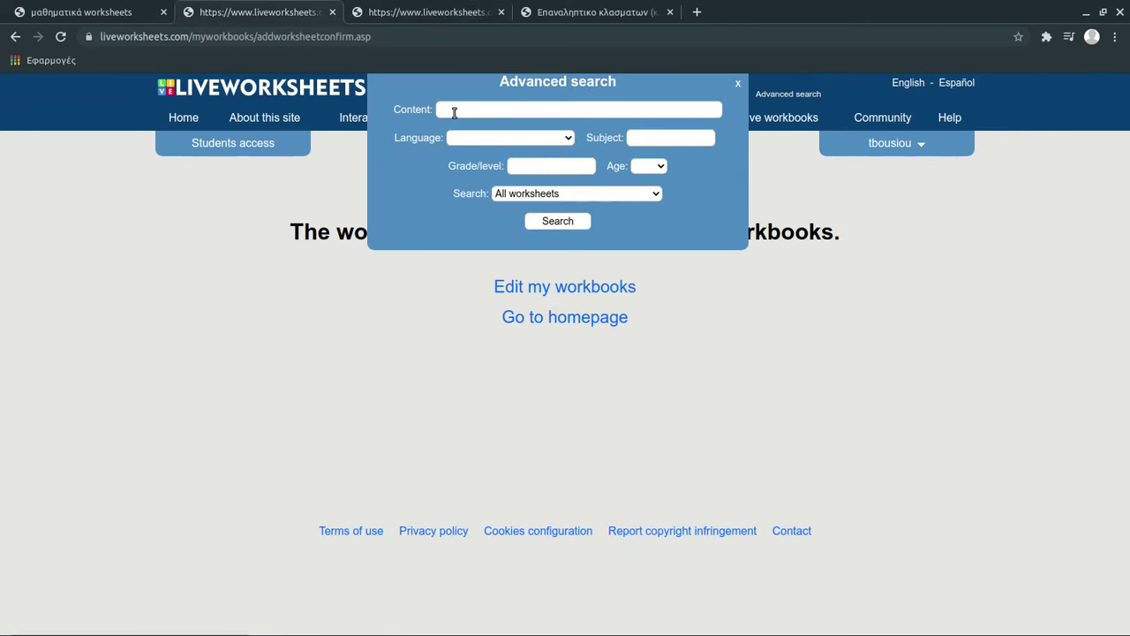
{"action": "left_click", "coordinate": [453, 110]}
{"action": "type", "text": "γλώσσα"}
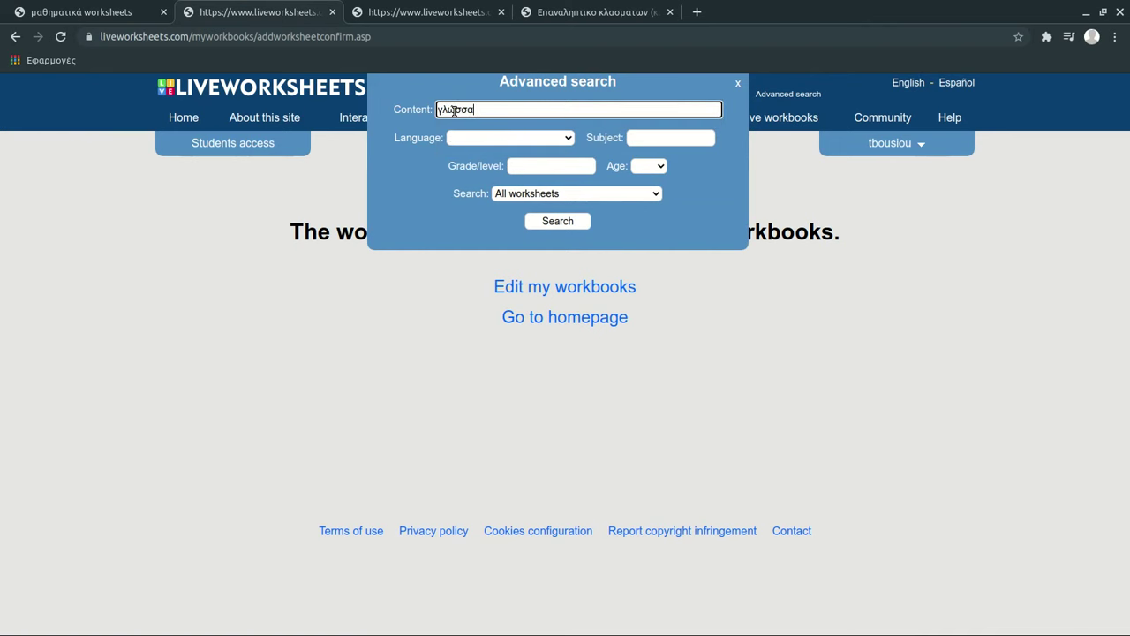
{"action": "key", "text": "Return"}
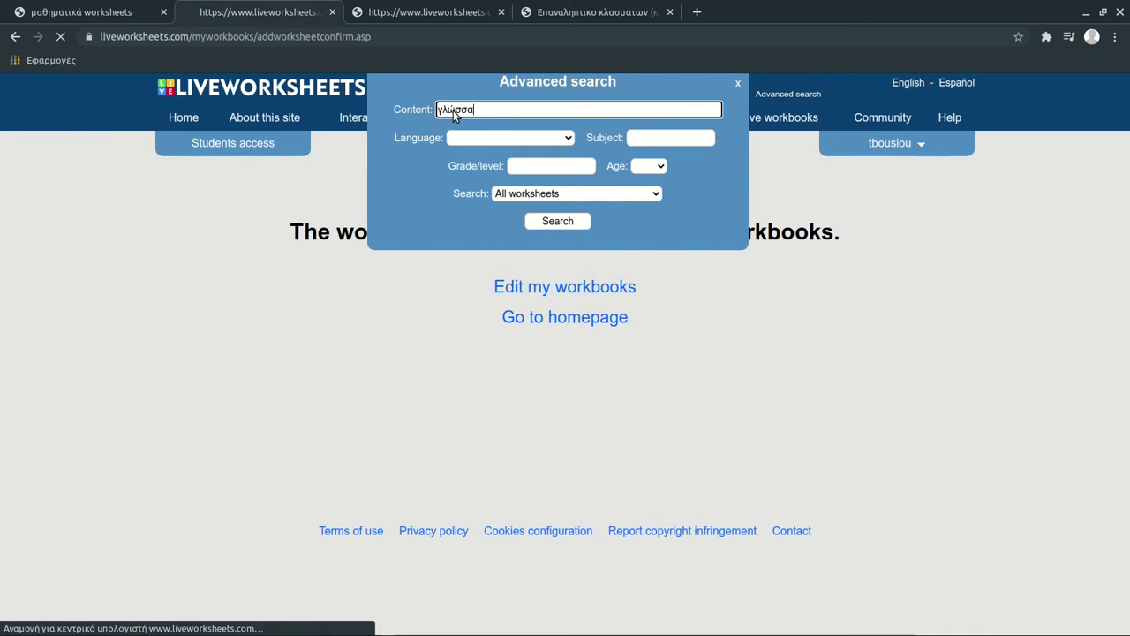
Open the found worksheet "Τοποθέτησε τα γράμματα στη σωστή σειρά" and add it to the "Γλώσσα - ΣΤ Τάξη" workbook
{"action": "scroll", "coordinate": [260, 343], "scroll_direction": "down", "scroll_amount": 1}
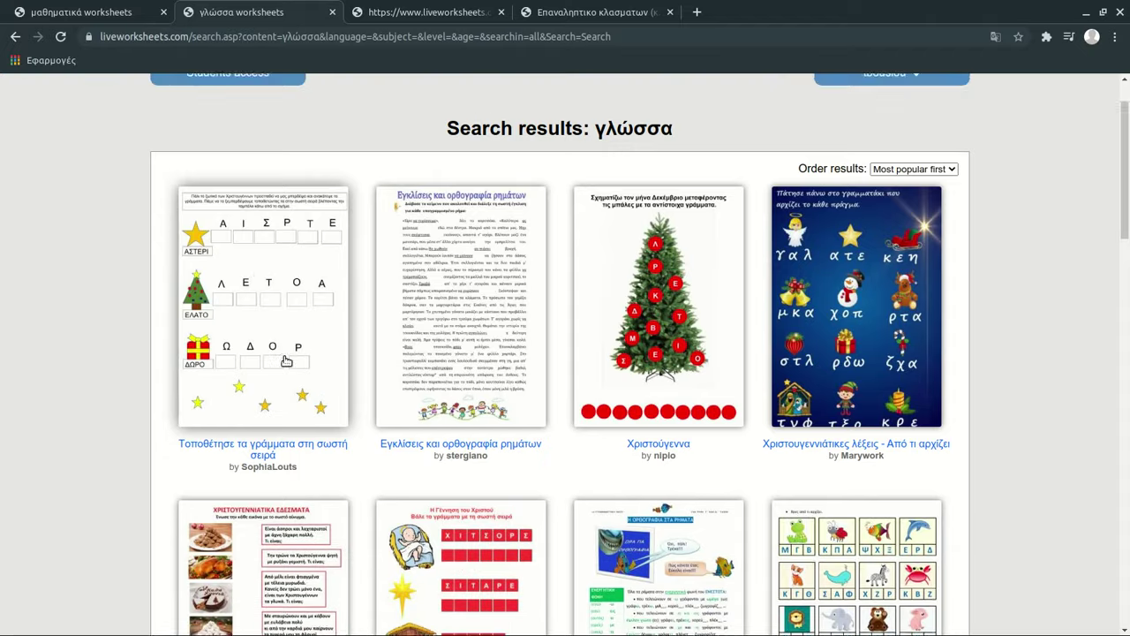
{"action": "left_click", "coordinate": [290, 314]}
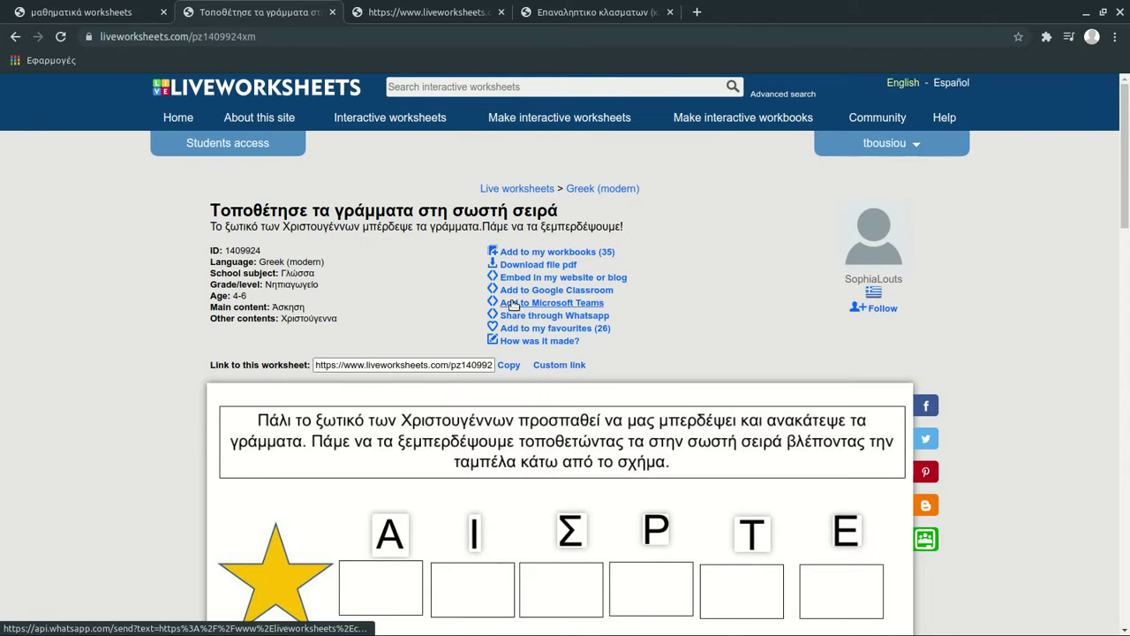
{"action": "scroll", "coordinate": [576, 244], "scroll_direction": "down", "scroll_amount": 1}
{"action": "scroll", "coordinate": [576, 244], "scroll_direction": "up", "scroll_amount": 1}
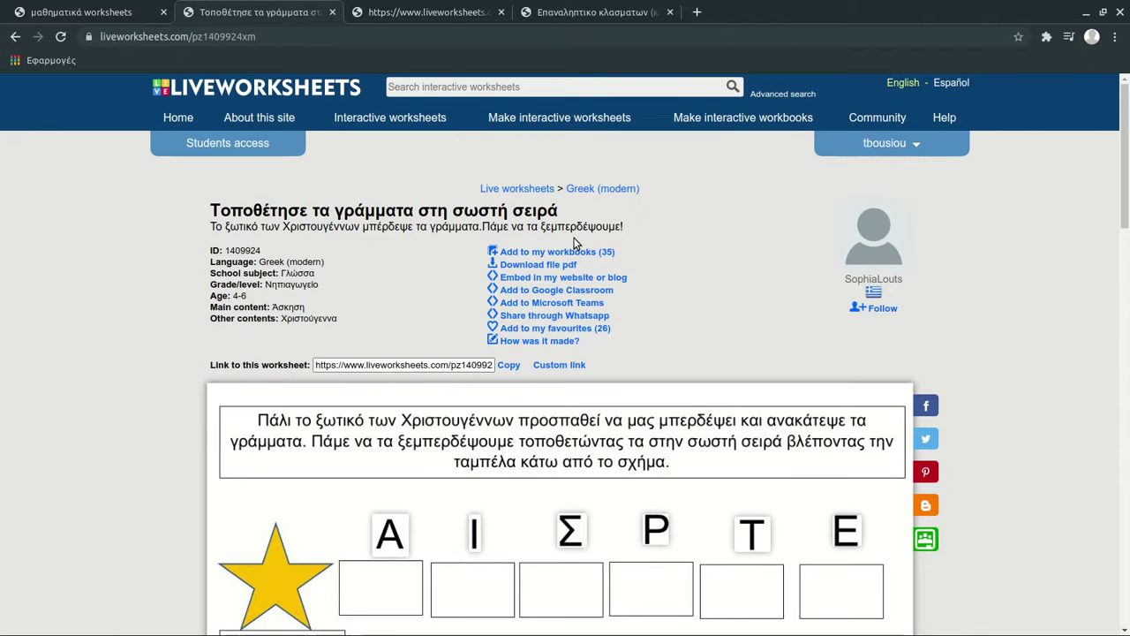
{"action": "left_click", "coordinate": [546, 252]}
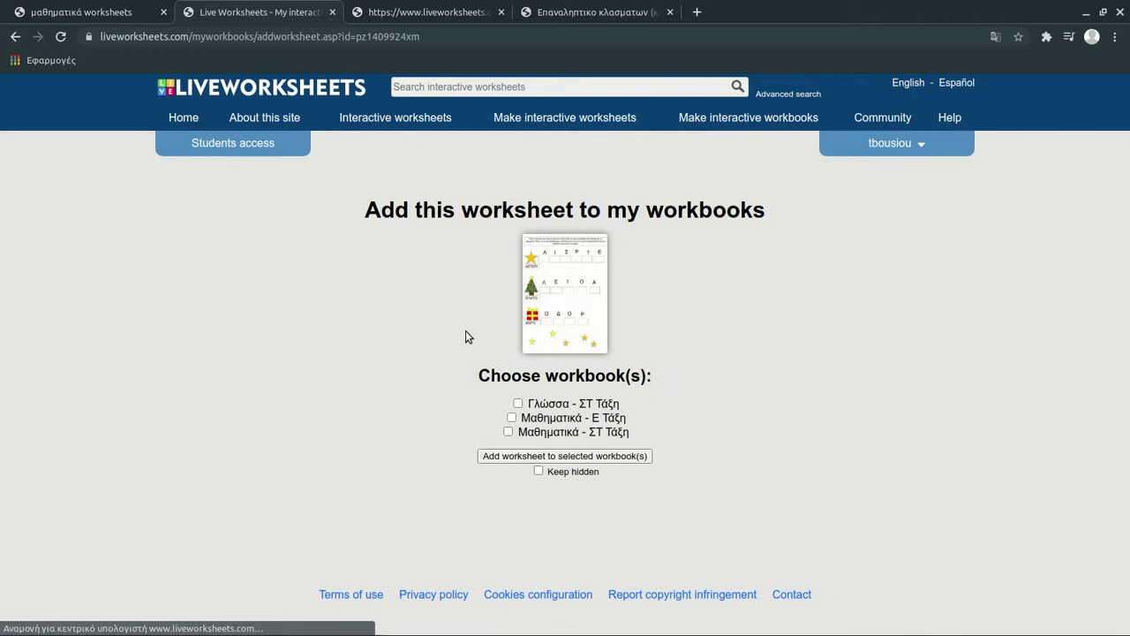
{"action": "left_click", "coordinate": [519, 405]}
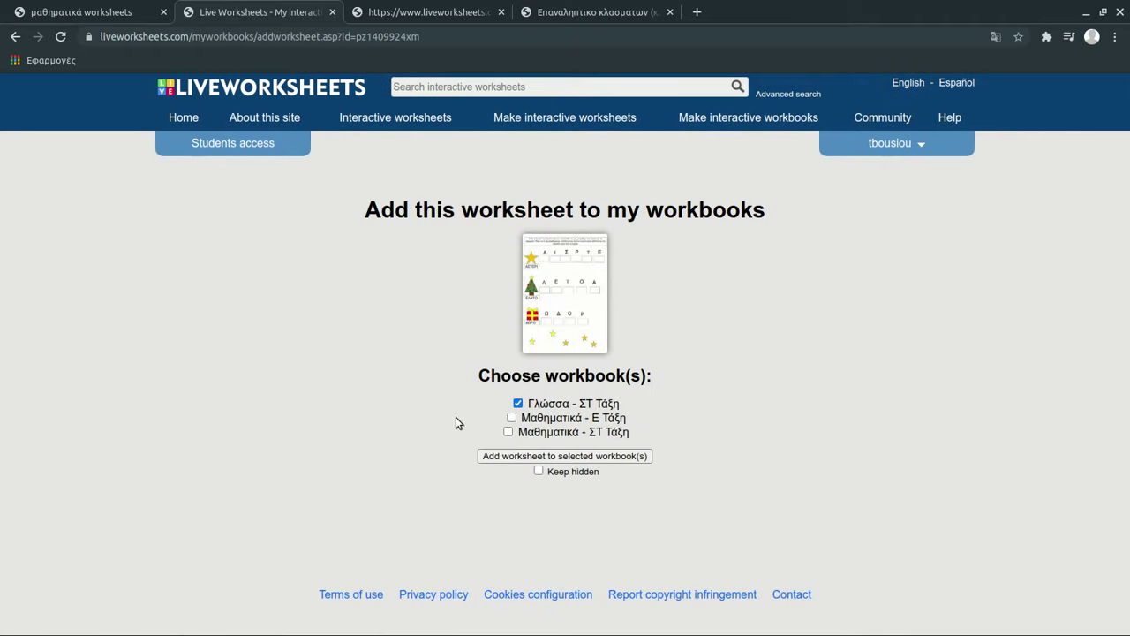
{"action": "left_click", "coordinate": [531, 458]}
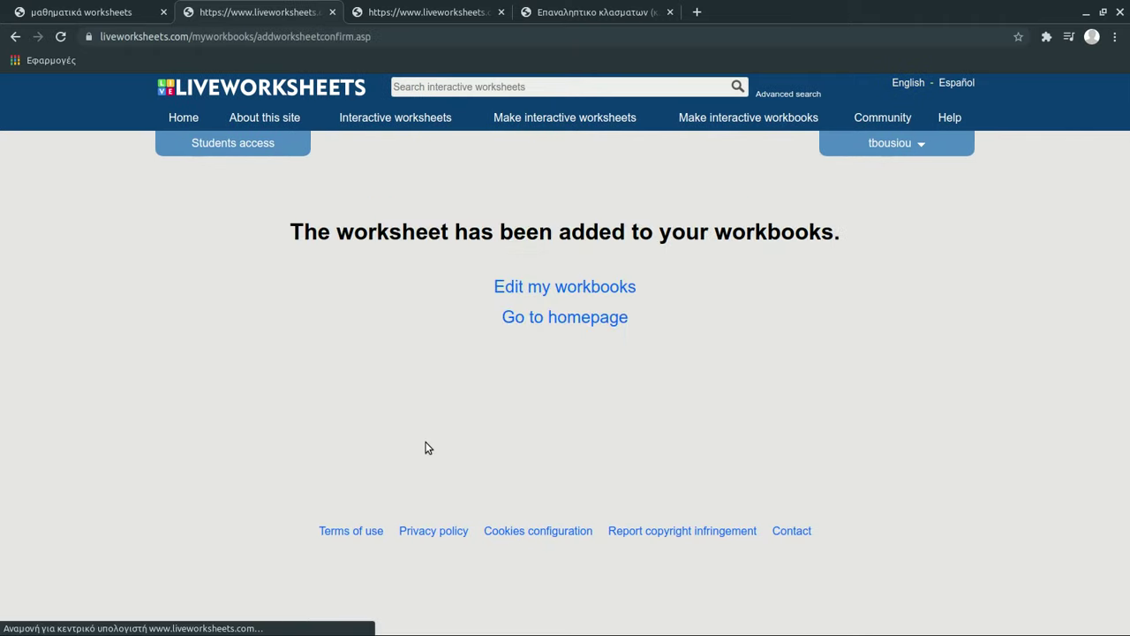
Go to the account's own workbooks and review the workbooks with their available options
{"action": "left_click", "coordinate": [570, 324]}
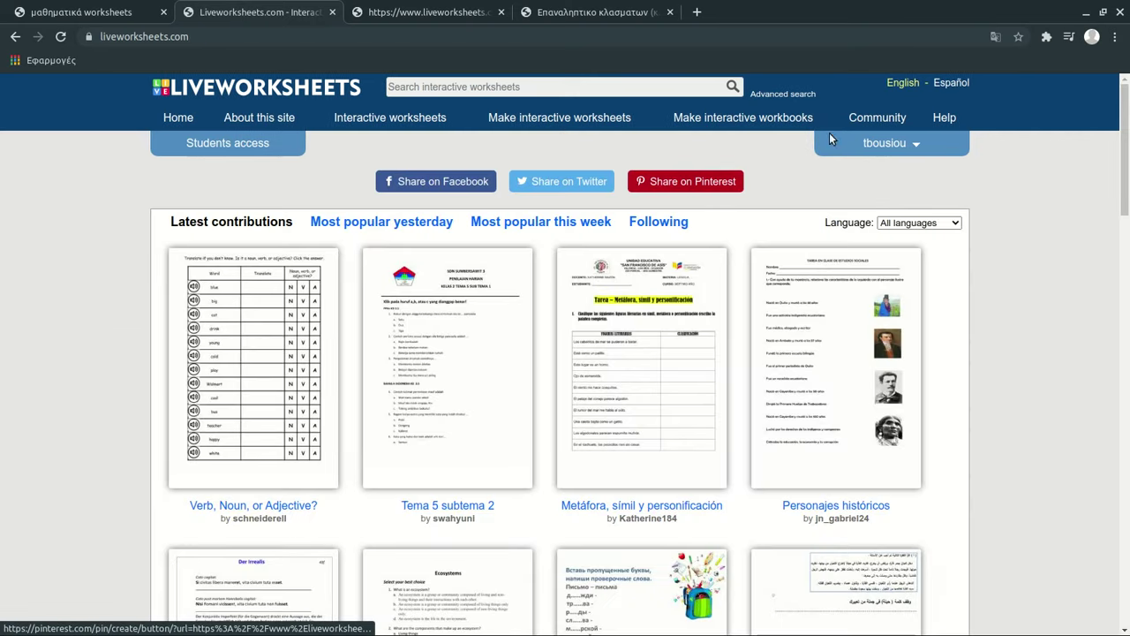
{"action": "left_click", "coordinate": [874, 144]}
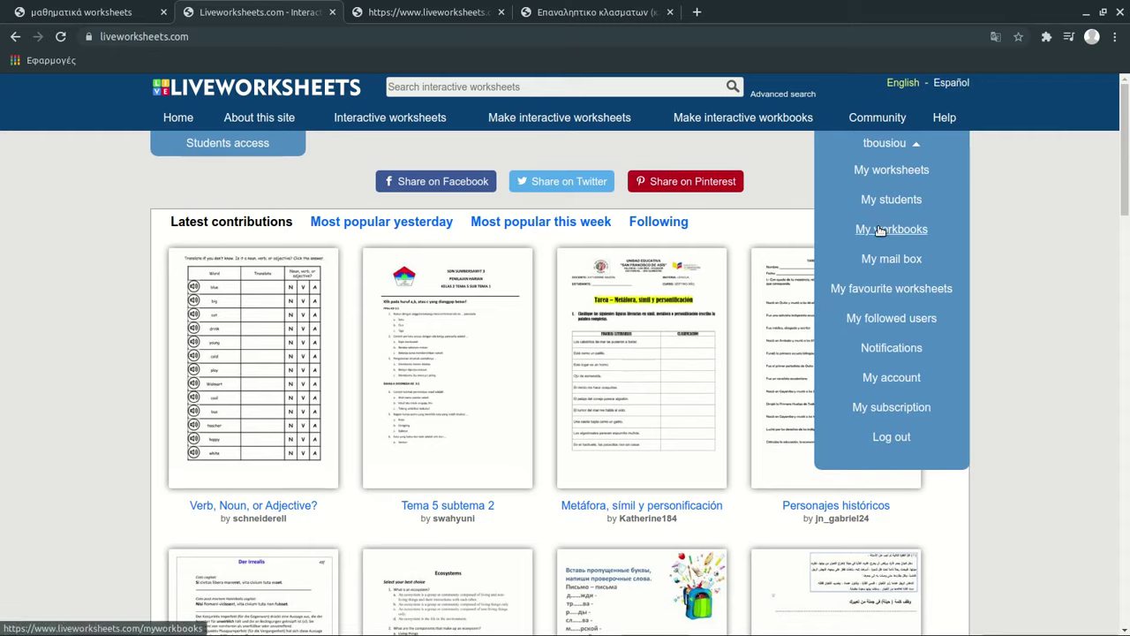
{"action": "left_click", "coordinate": [883, 229]}
{"action": "scroll", "coordinate": [245, 399], "scroll_direction": "down", "scroll_amount": 2}
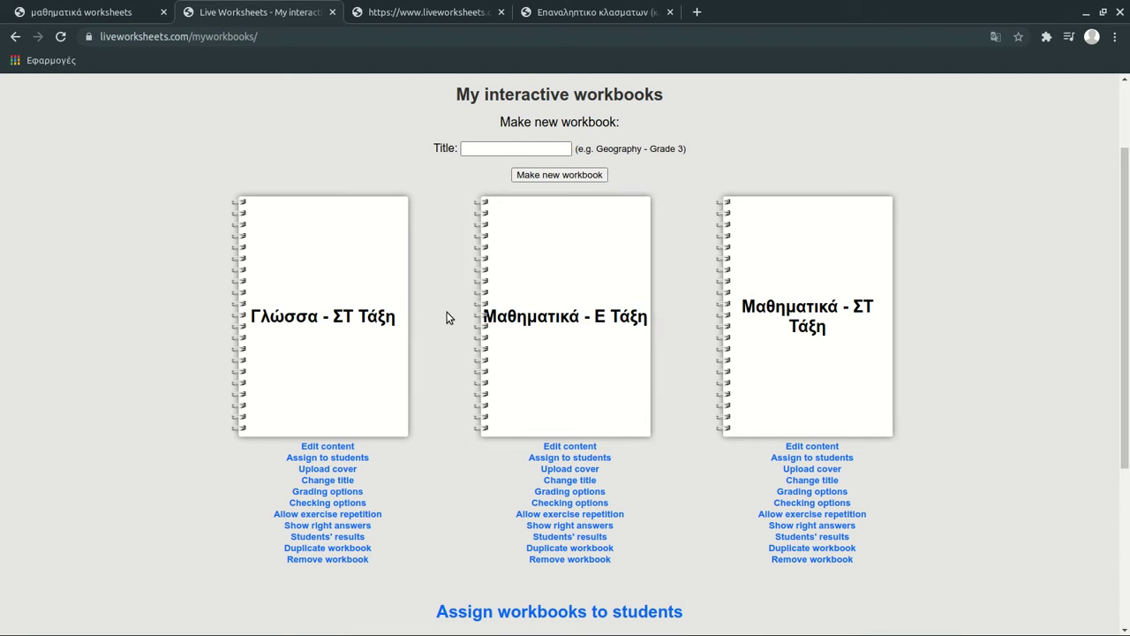
{"action": "scroll", "coordinate": [461, 322], "scroll_direction": "down", "scroll_amount": 2}
{"action": "scroll", "coordinate": [469, 347], "scroll_direction": "up", "scroll_amount": 3}
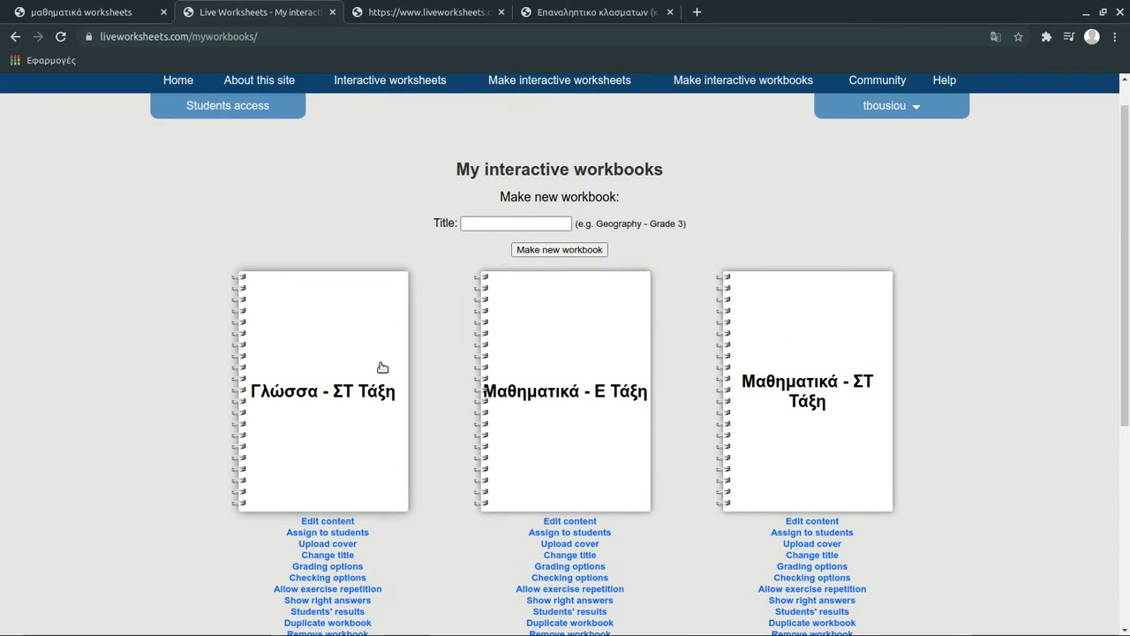
{"action": "scroll", "coordinate": [688, 346], "scroll_direction": "down", "scroll_amount": 2}
{"action": "scroll", "coordinate": [635, 338], "scroll_direction": "up", "scroll_amount": 2}
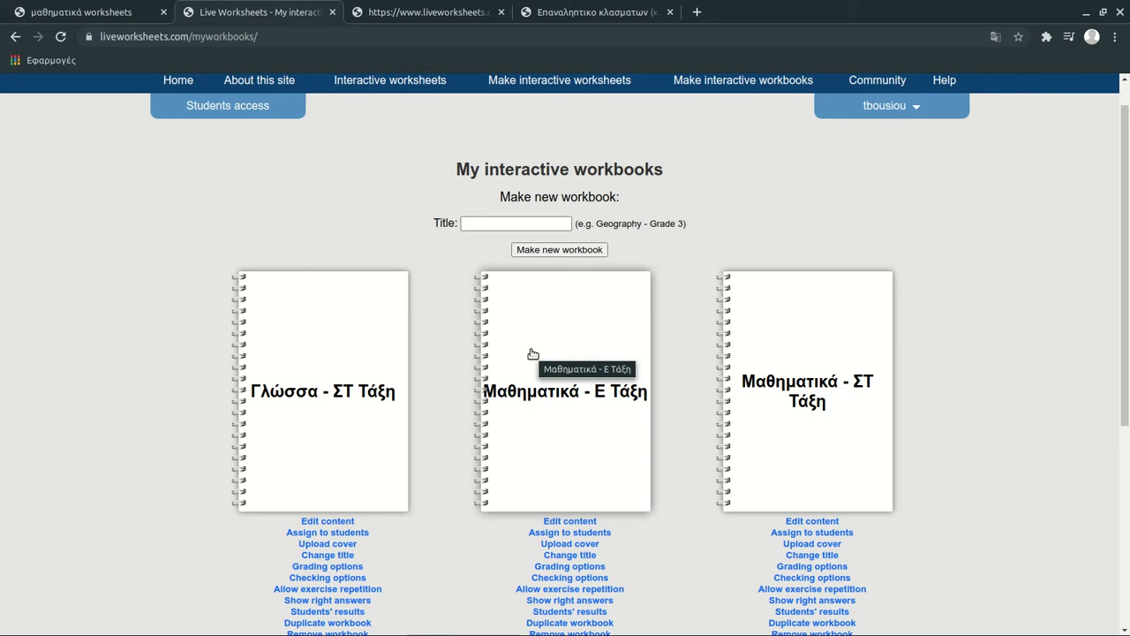
Open the "Μαθηματικά - ΣΤ Τάξη" workbook and examine the options available for its worksheet pages
{"action": "left_click", "coordinate": [809, 391]}
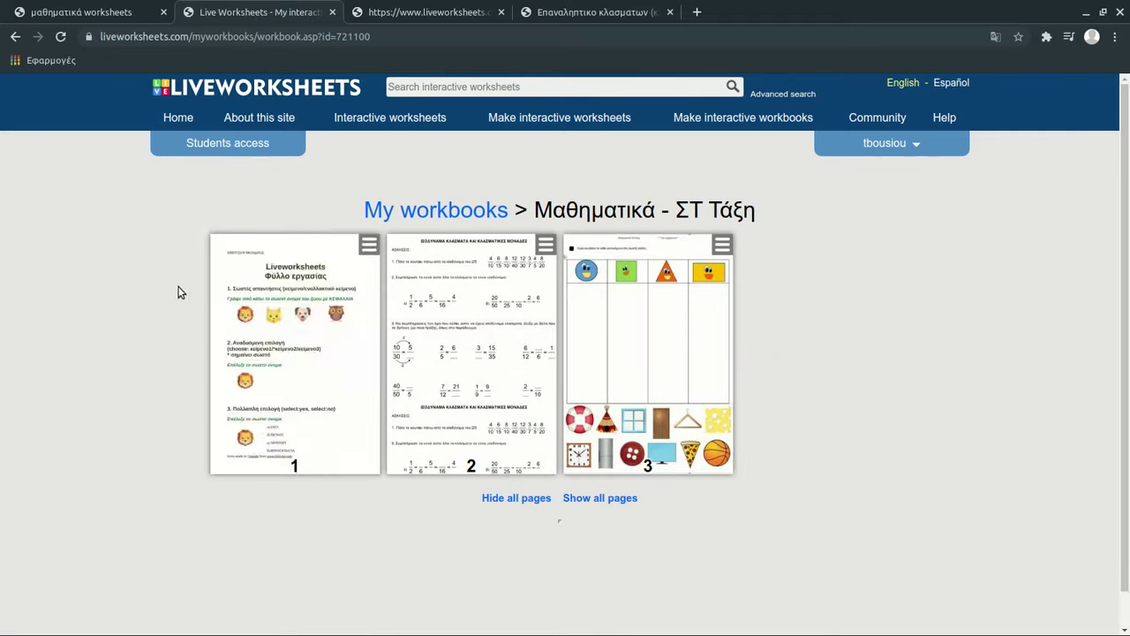
{"action": "mouse_move", "coordinate": [661, 311]}
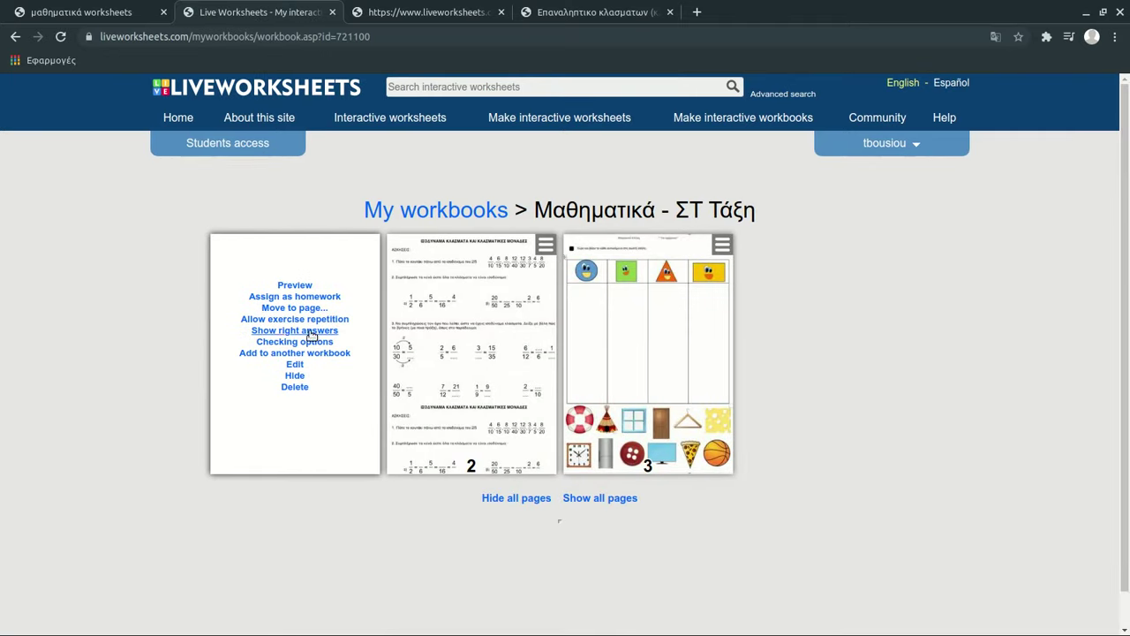
{"action": "mouse_move", "coordinate": [284, 322]}
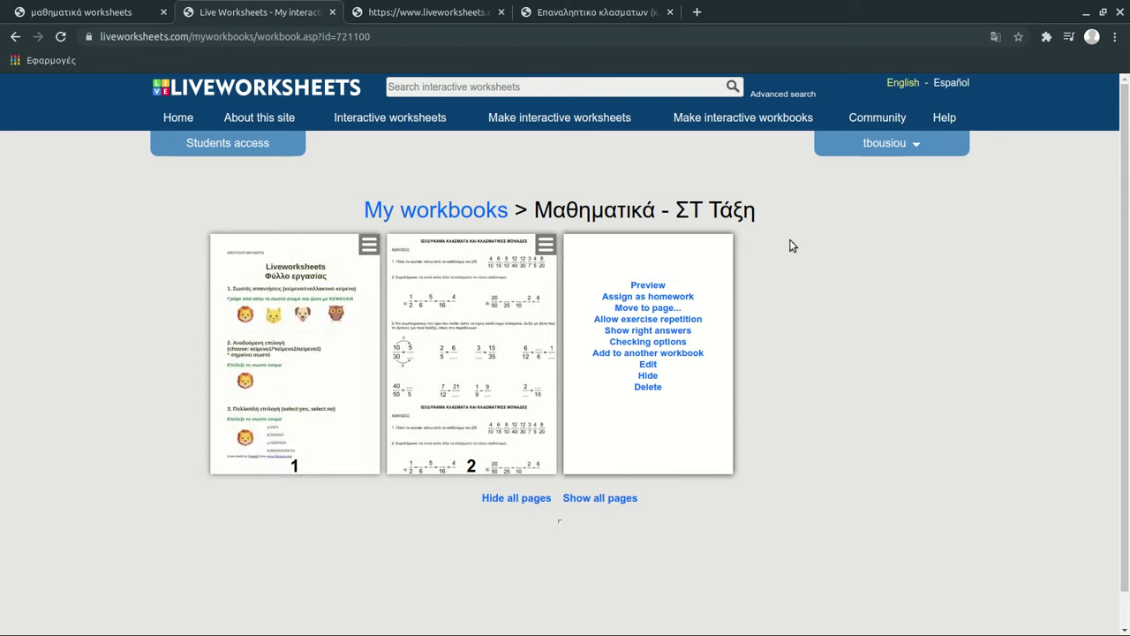
Go to the account's student management page and add a group named "Τάξη ΣΤ"
{"action": "left_click", "coordinate": [879, 143]}
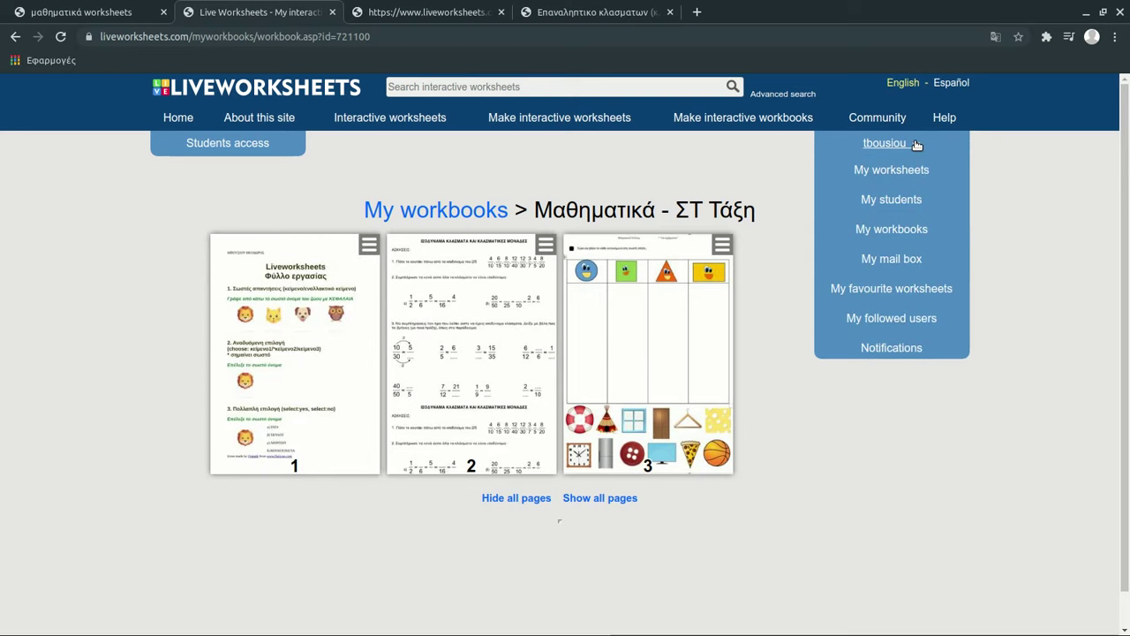
{"action": "left_click", "coordinate": [881, 199]}
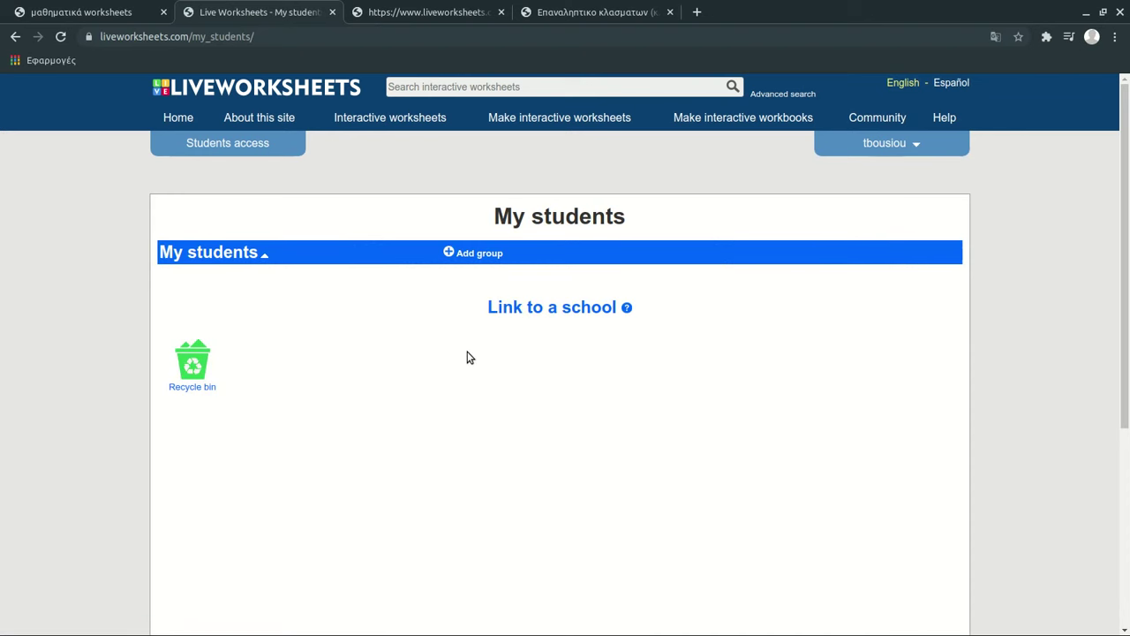
{"action": "left_click", "coordinate": [469, 256]}
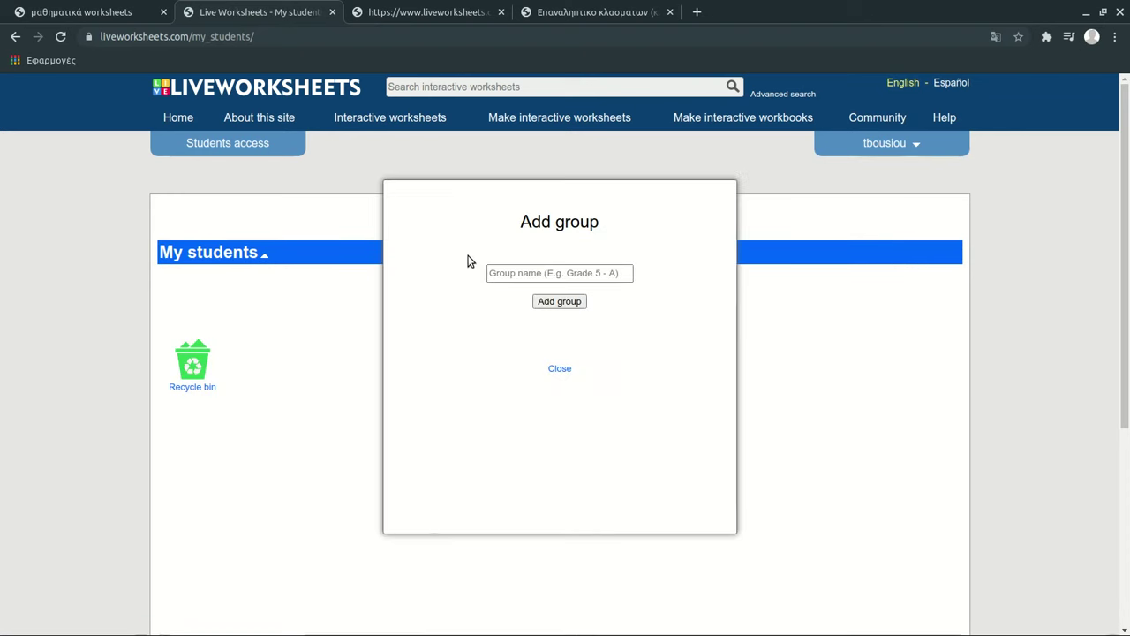
{"action": "left_click", "coordinate": [522, 274]}
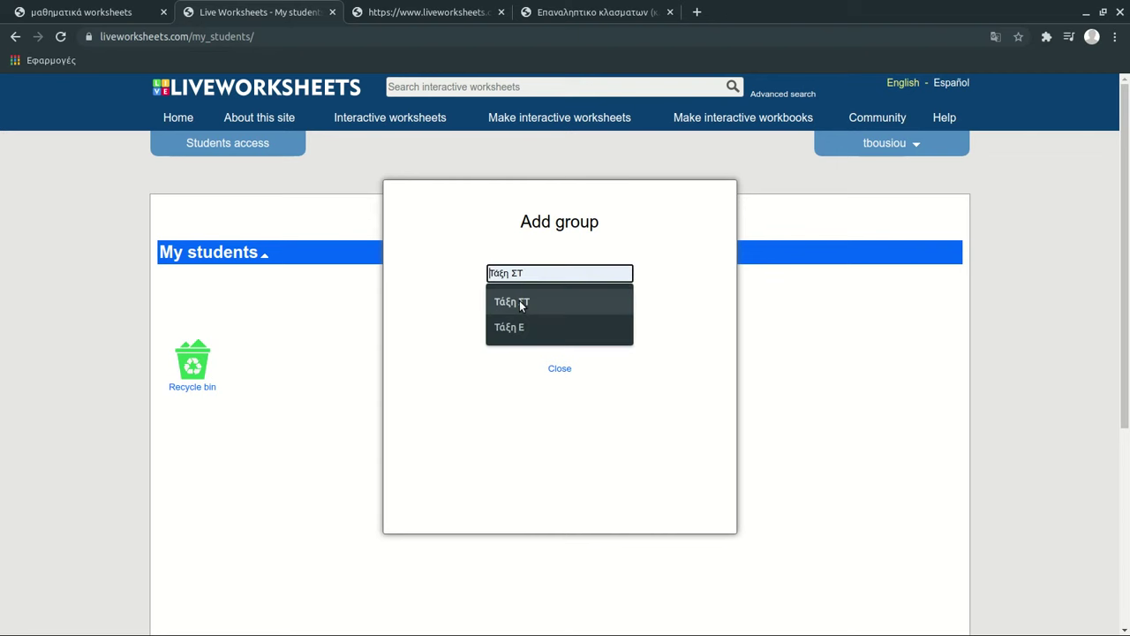
{"action": "left_click", "coordinate": [521, 302]}
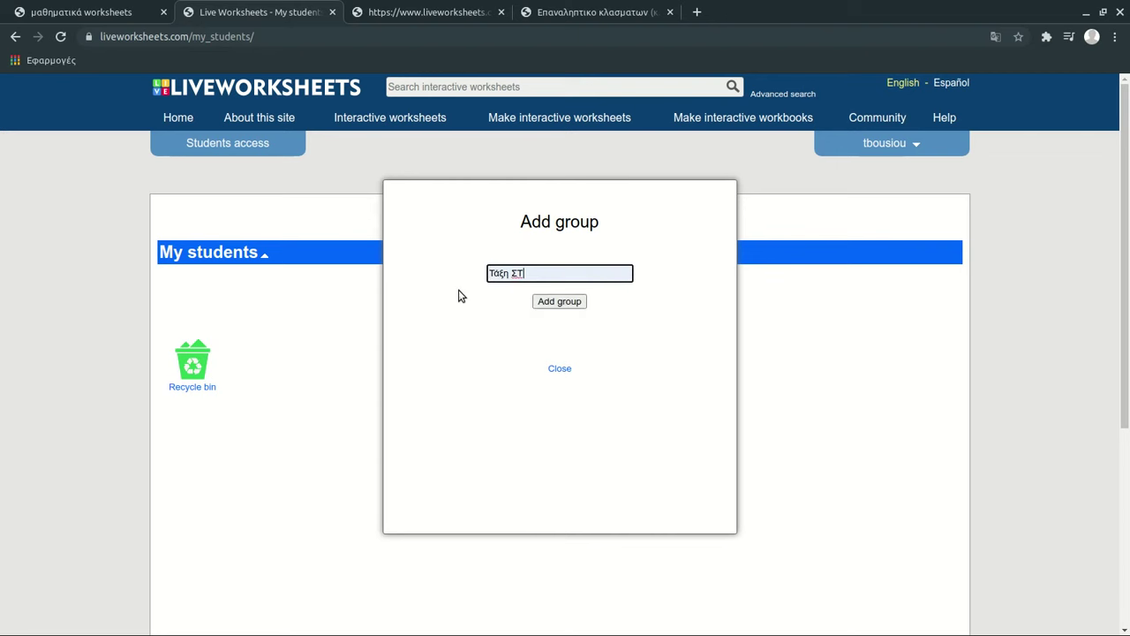
{"action": "left_click", "coordinate": [558, 301]}
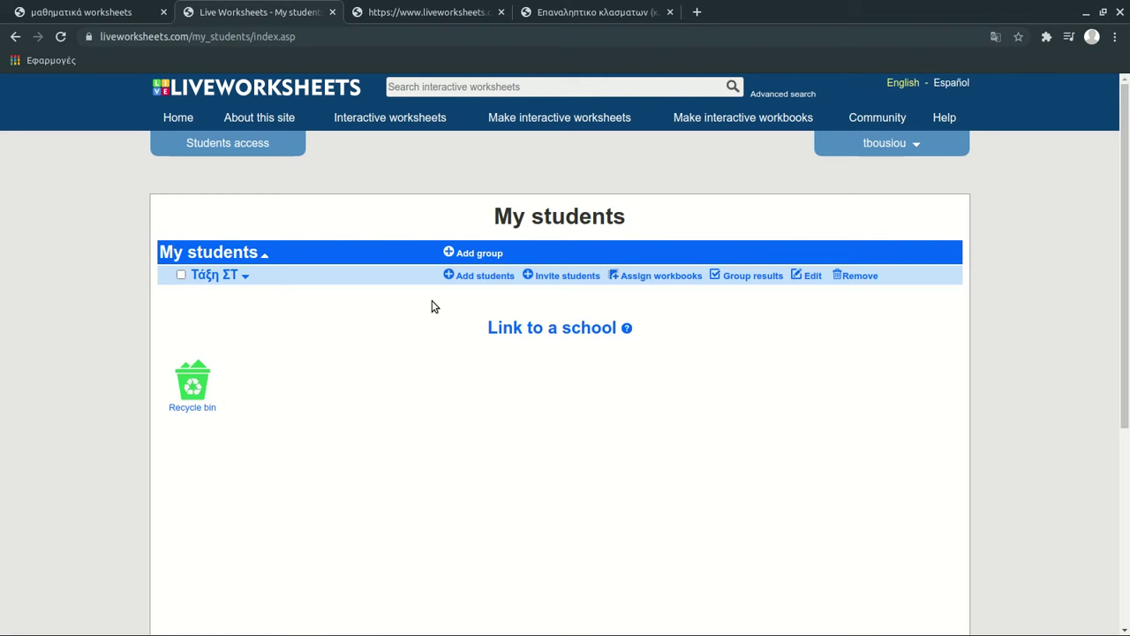
Add a second student group named "Τάξη Ε"
{"action": "left_click", "coordinate": [477, 253]}
{"action": "left_click", "coordinate": [509, 273]}
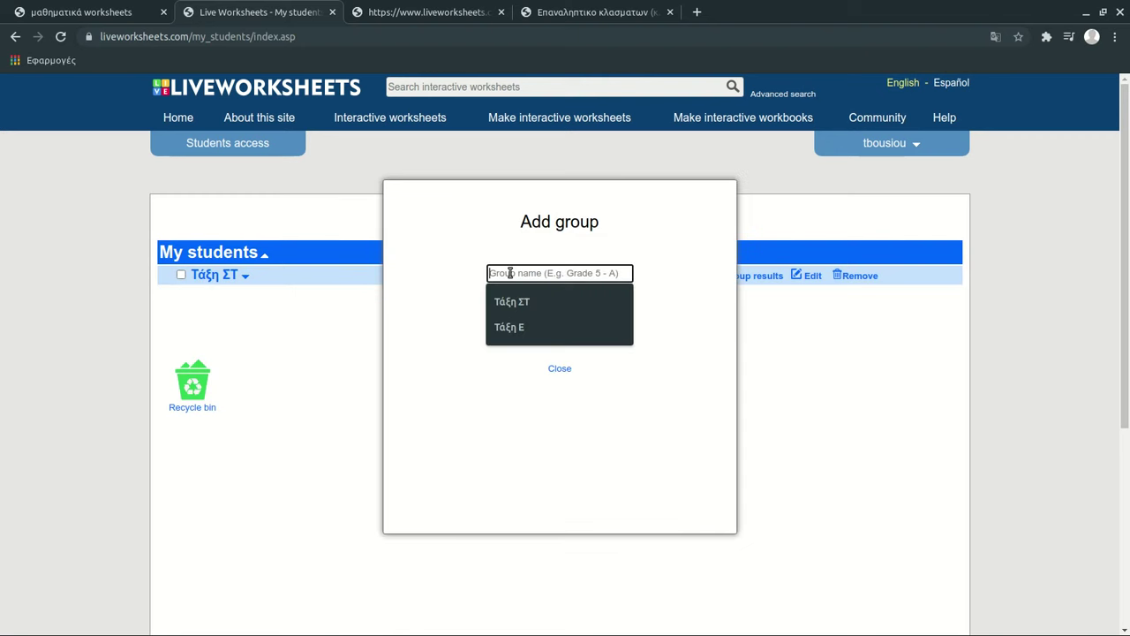
{"action": "left_click", "coordinate": [512, 328]}
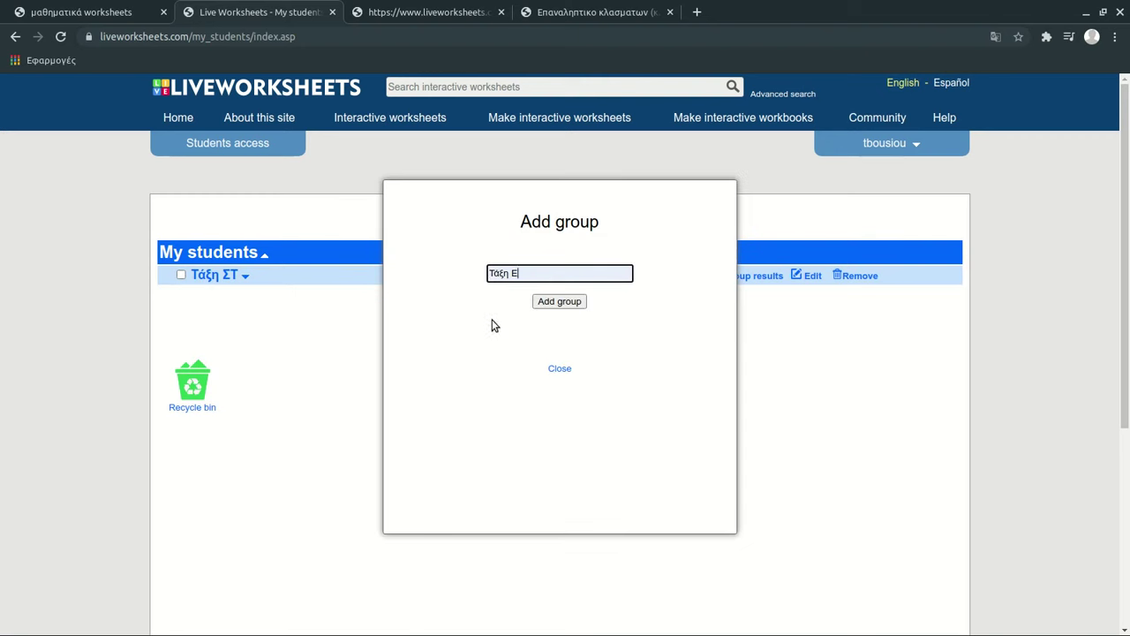
{"action": "left_click", "coordinate": [559, 302]}
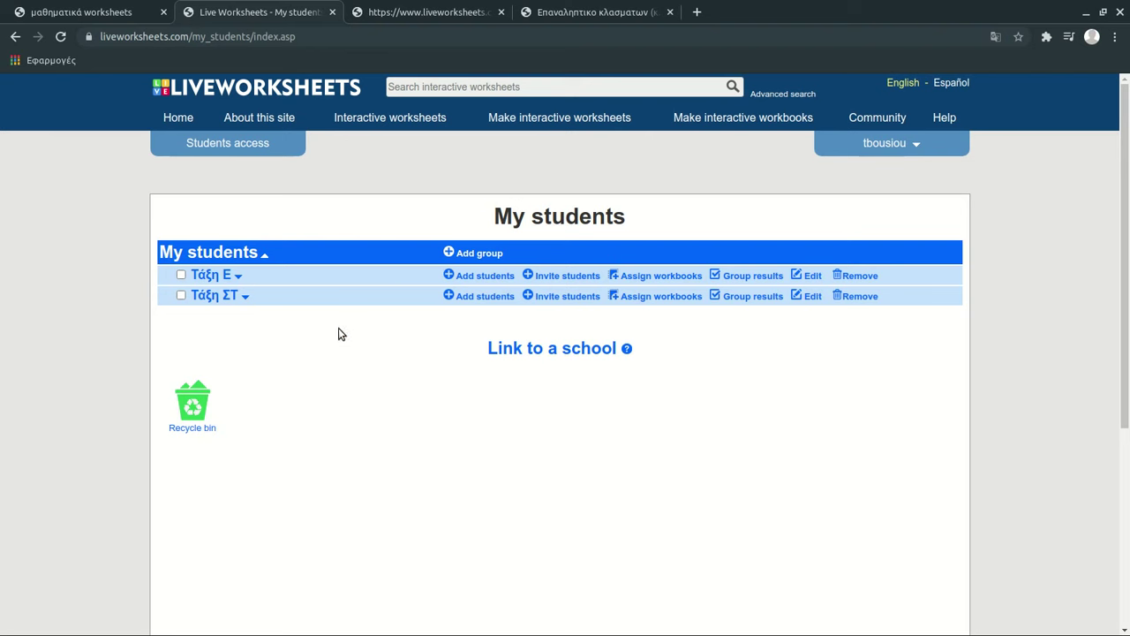
Start adding students to the "Τάξη ΣΤ" group and enter two students' full names in the first two rows
{"action": "left_click", "coordinate": [227, 297]}
{"action": "double_click", "coordinate": [213, 298]}
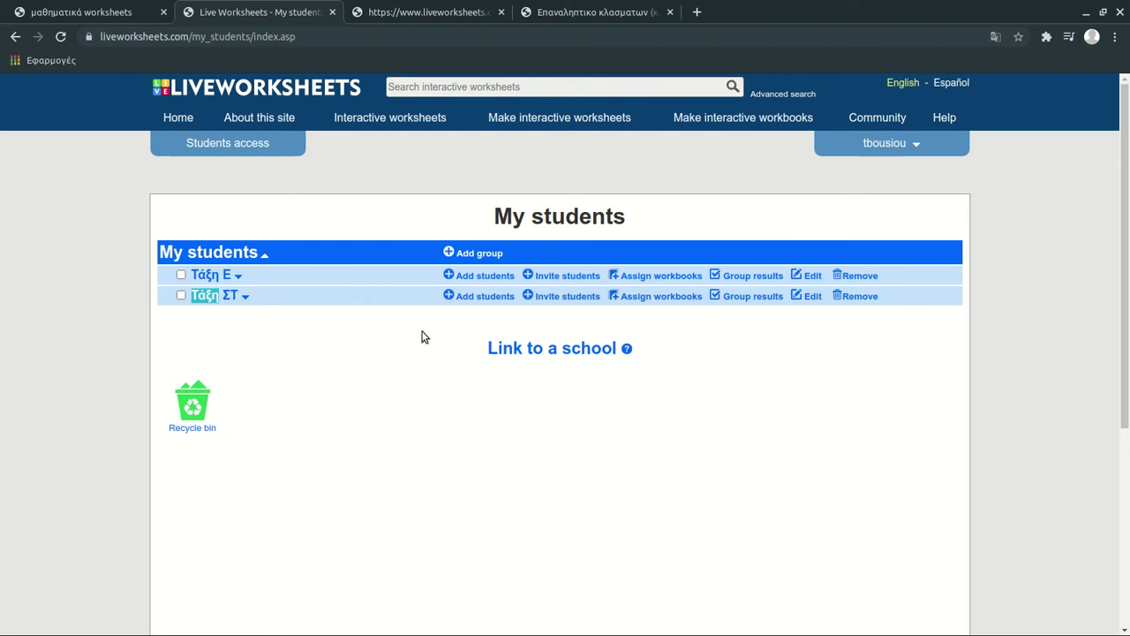
{"action": "left_click", "coordinate": [473, 298]}
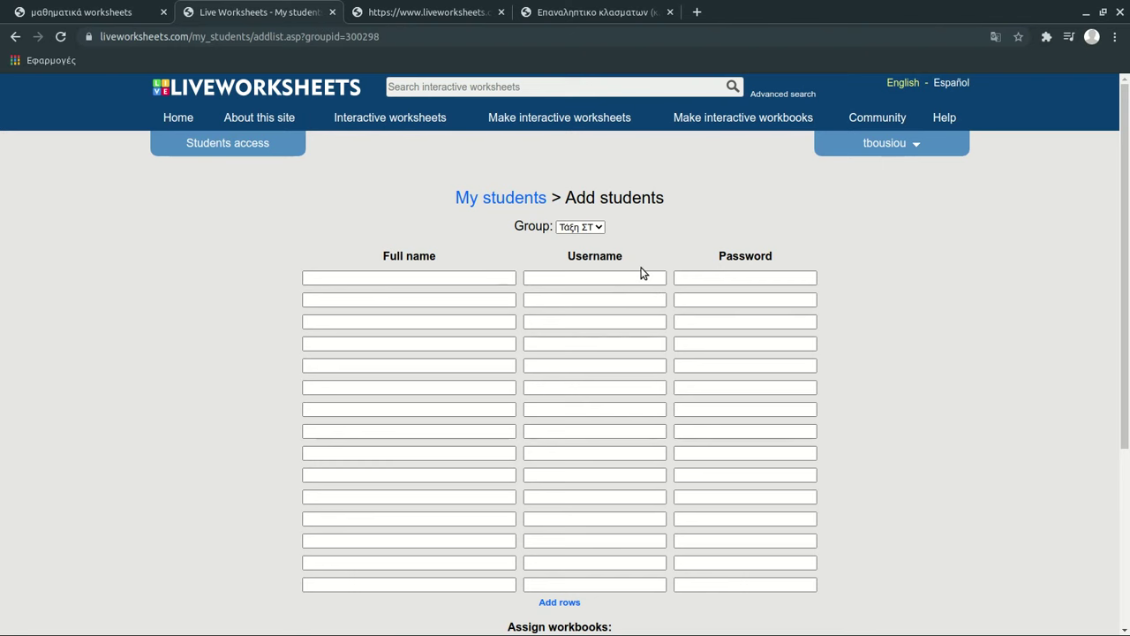
{"action": "left_click", "coordinate": [369, 272]}
{"action": "left_click", "coordinate": [360, 303]}
{"action": "left_click", "coordinate": [361, 301]}
{"action": "left_click", "coordinate": [358, 327]}
Enter a username for each of the two listed students
{"action": "left_click", "coordinate": [583, 276]}
{"action": "left_click", "coordinate": [575, 295]}
{"action": "left_click", "coordinate": [568, 300]}
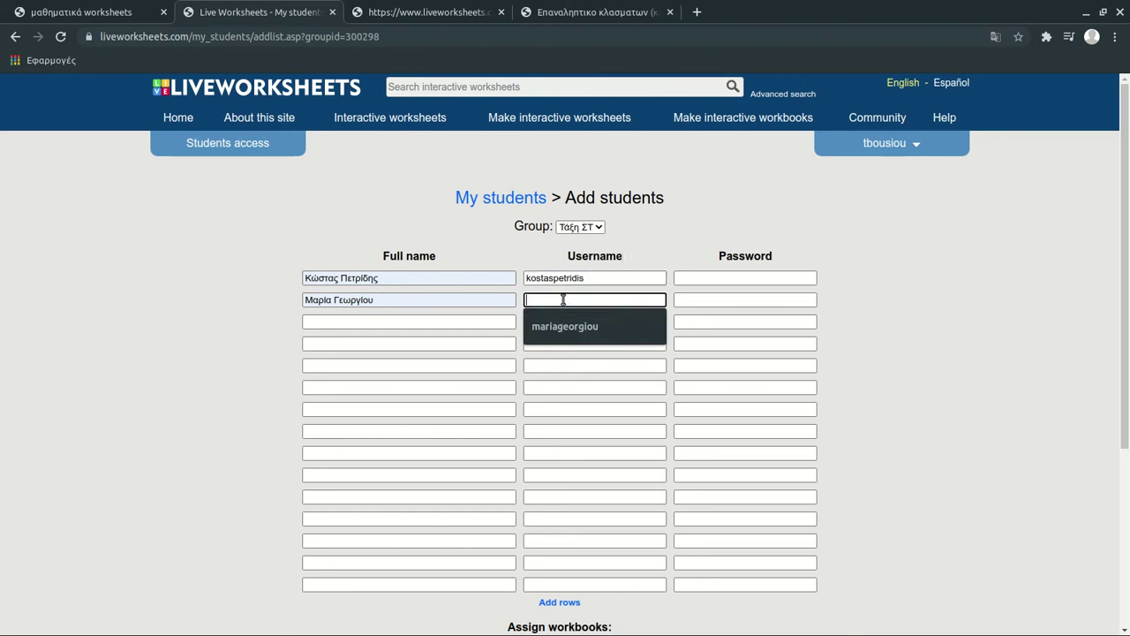
{"action": "left_click", "coordinate": [563, 327]}
Enter an account password for each of the two listed students
{"action": "left_click", "coordinate": [692, 276]}
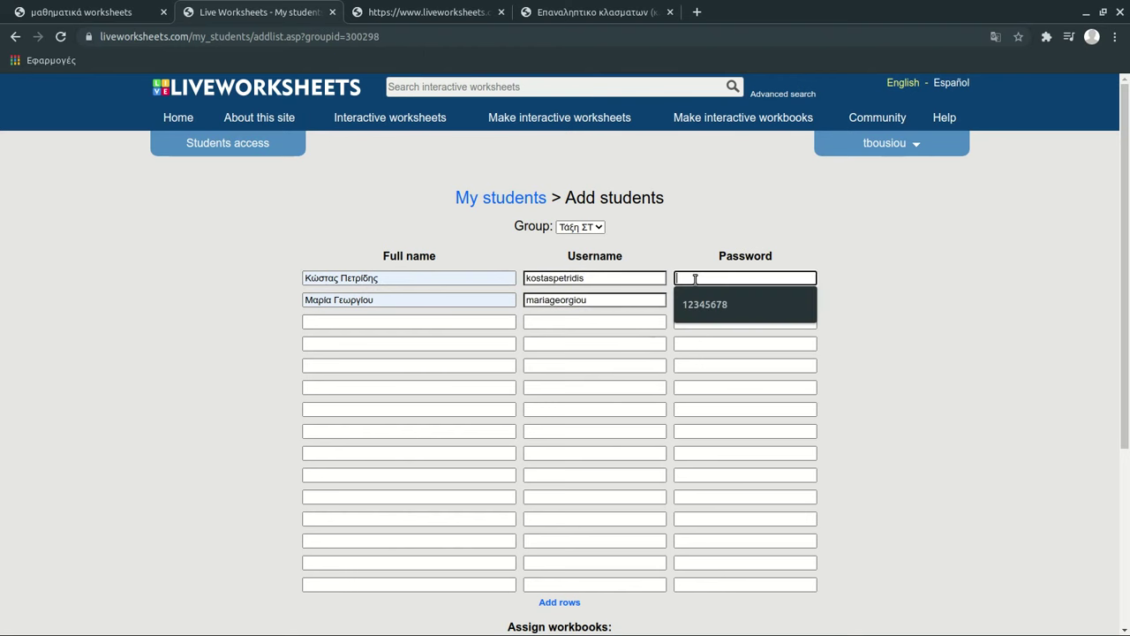
{"action": "left_click", "coordinate": [704, 300]}
{"action": "left_click", "coordinate": [704, 301]}
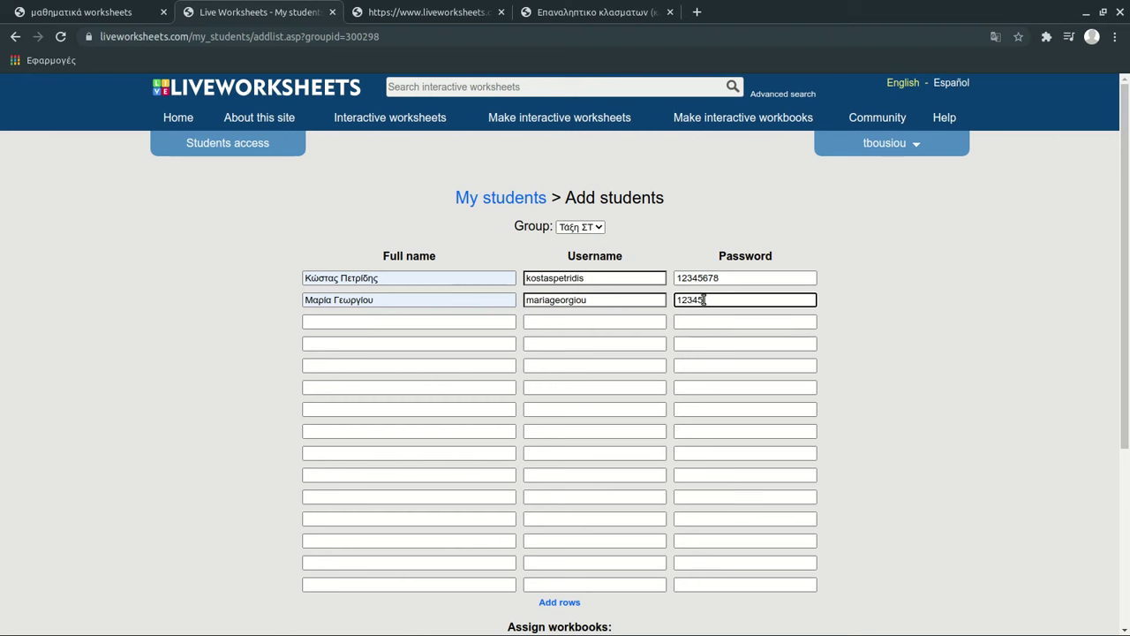
{"action": "left_click", "coordinate": [911, 336]}
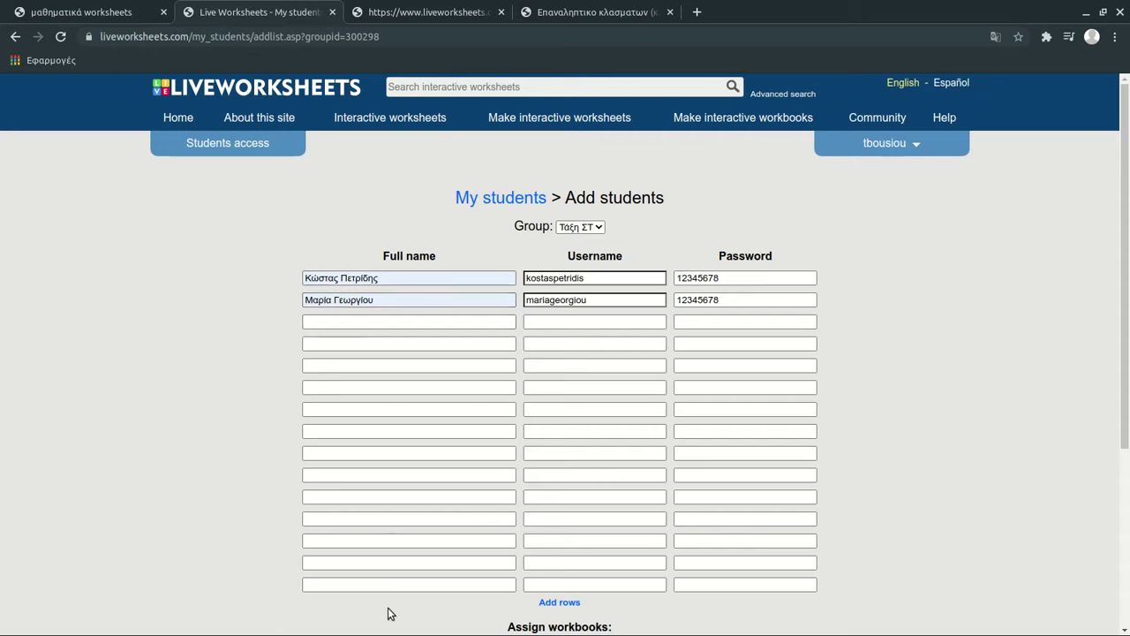
{"action": "scroll", "coordinate": [393, 430], "scroll_direction": "down", "scroll_amount": 1}
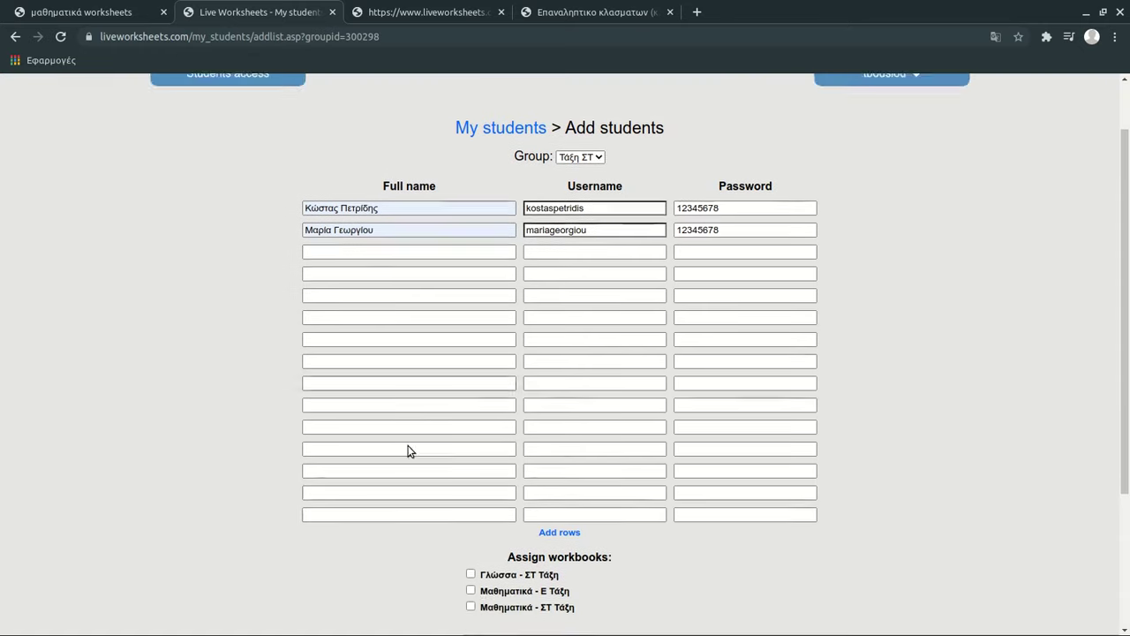
Add the two listed students to the "Τάξη ΣΤ" group without assigning any workbooks
{"action": "scroll", "coordinate": [409, 449], "scroll_direction": "up", "scroll_amount": 1}
{"action": "scroll", "coordinate": [412, 412], "scroll_direction": "down", "scroll_amount": 1}
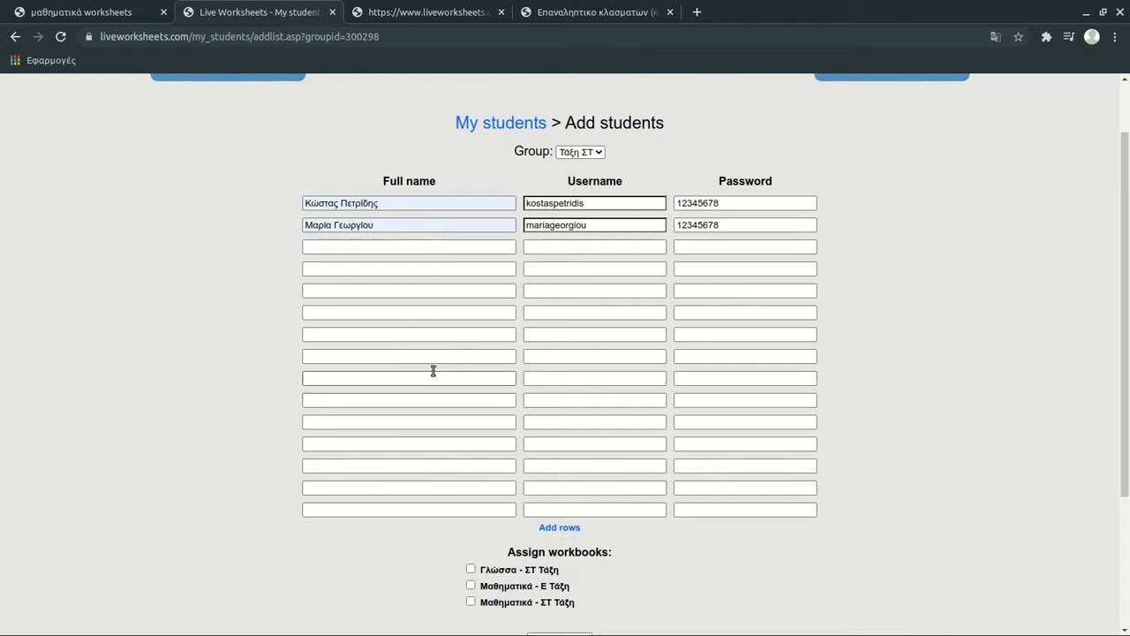
{"action": "scroll", "coordinate": [430, 359], "scroll_direction": "up", "scroll_amount": 2}
{"action": "scroll", "coordinate": [430, 359], "scroll_direction": "down", "scroll_amount": 2}
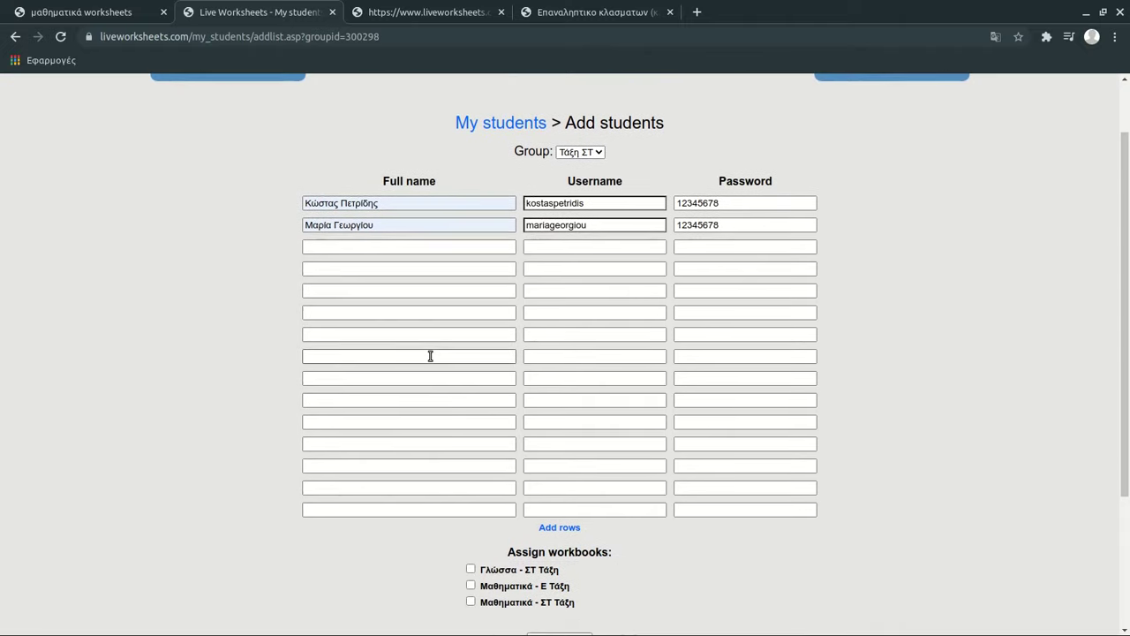
{"action": "scroll", "coordinate": [430, 357], "scroll_direction": "down", "scroll_amount": 1}
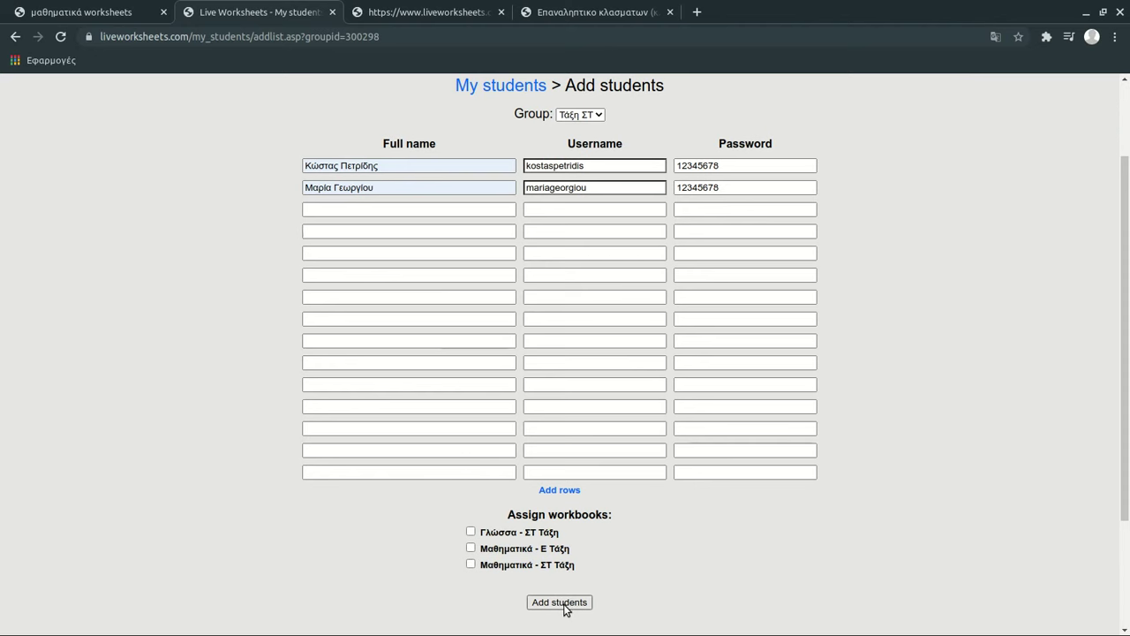
{"action": "scroll", "coordinate": [486, 494], "scroll_direction": "up", "scroll_amount": 3}
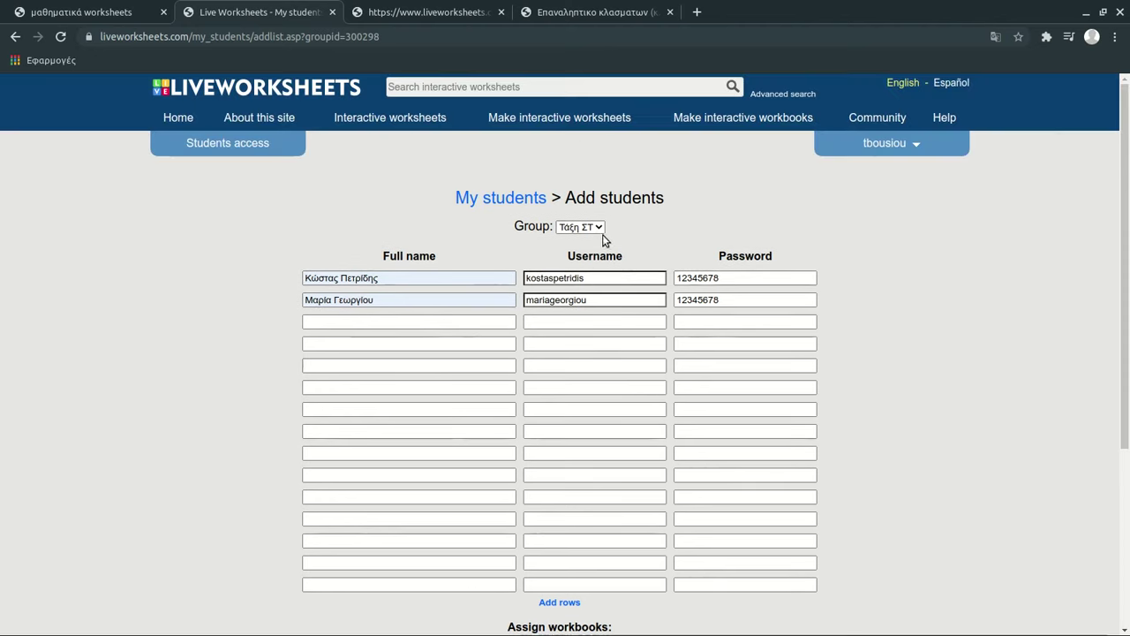
{"action": "scroll", "coordinate": [580, 321], "scroll_direction": "down", "scroll_amount": 4}
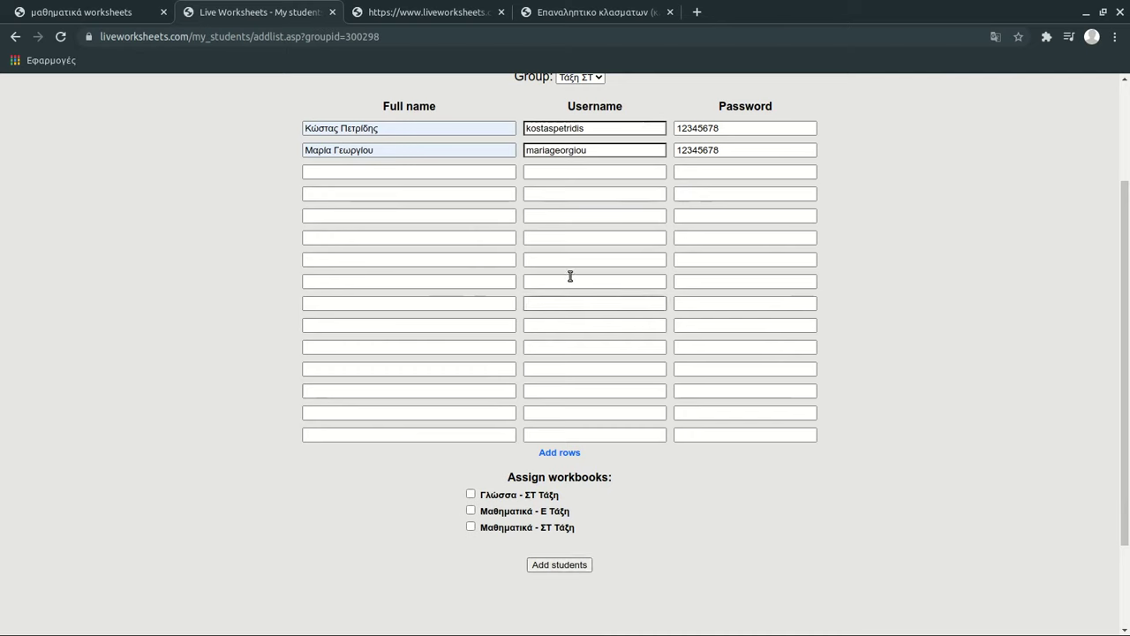
{"action": "scroll", "coordinate": [571, 276], "scroll_direction": "up", "scroll_amount": 1}
{"action": "left_click", "coordinate": [597, 118]}
{"action": "left_click", "coordinate": [595, 120]}
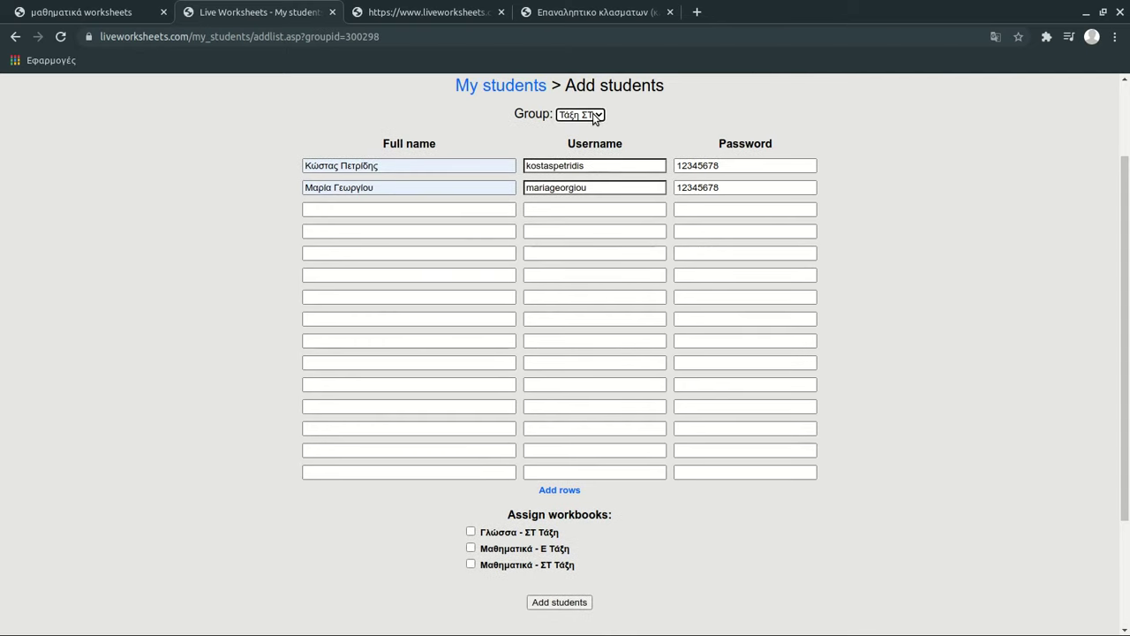
{"action": "scroll", "coordinate": [525, 398], "scroll_direction": "down", "scroll_amount": 2}
{"action": "left_click", "coordinate": [560, 528]}
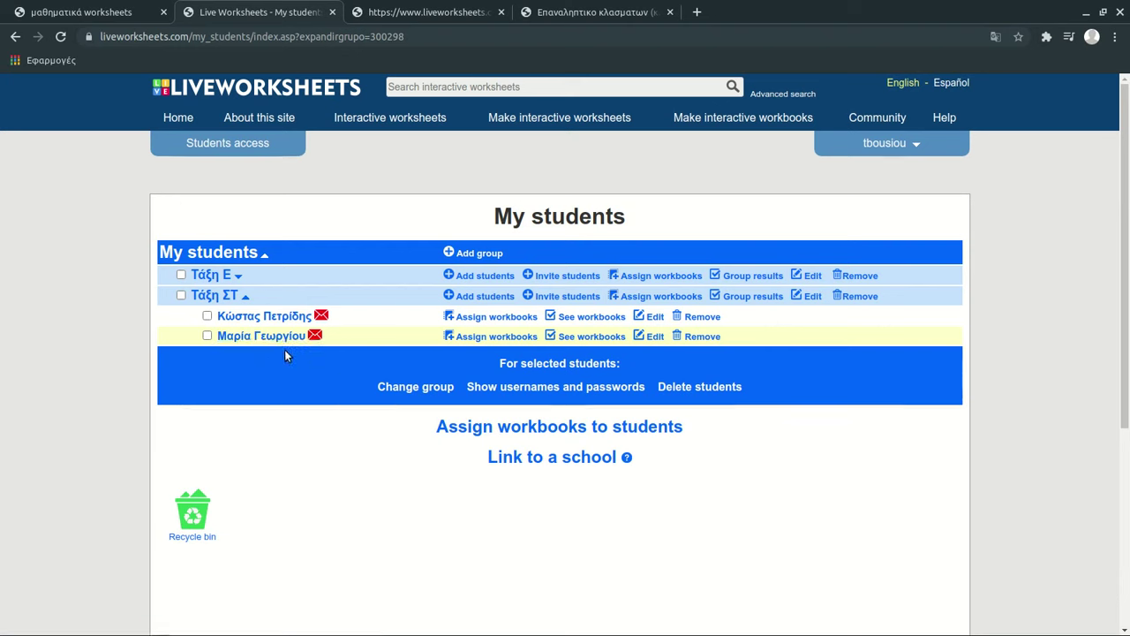
Assign the "Γλώσσα - ΣΤ Τάξη" and "Μαθηματικά - ΣΤ Τάξη" workbooks to all students in the "Τάξη ΣΤ" group and save the changes
{"action": "left_click", "coordinate": [225, 298]}
{"action": "left_click", "coordinate": [225, 298]}
{"action": "left_click", "coordinate": [658, 301]}
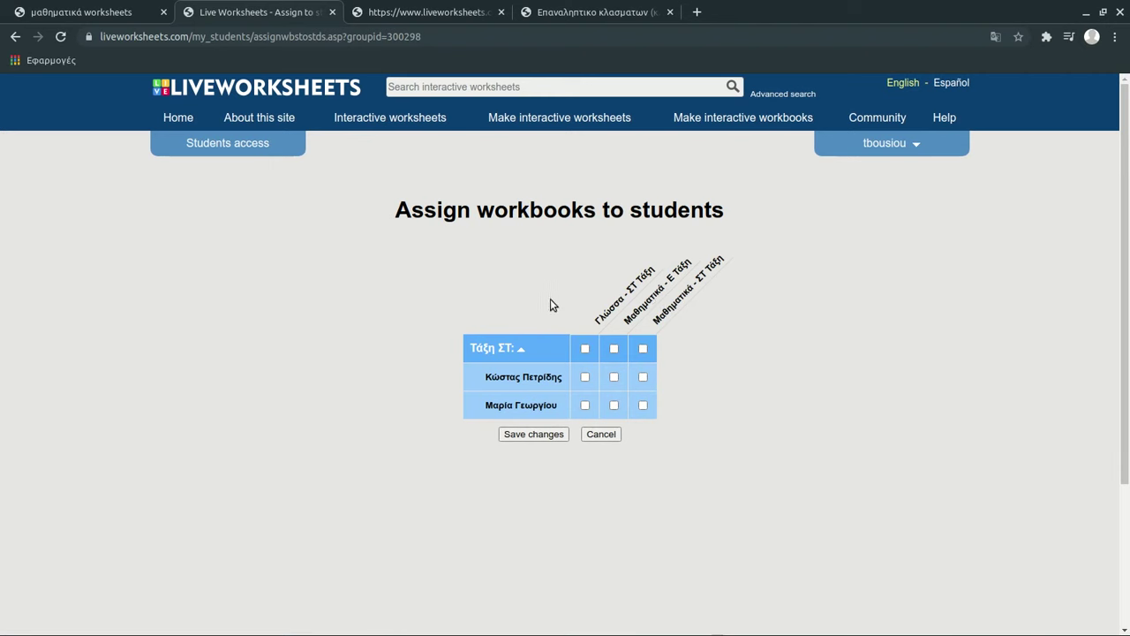
{"action": "left_click", "coordinate": [510, 351]}
{"action": "left_click", "coordinate": [516, 351]}
{"action": "left_click", "coordinate": [497, 349]}
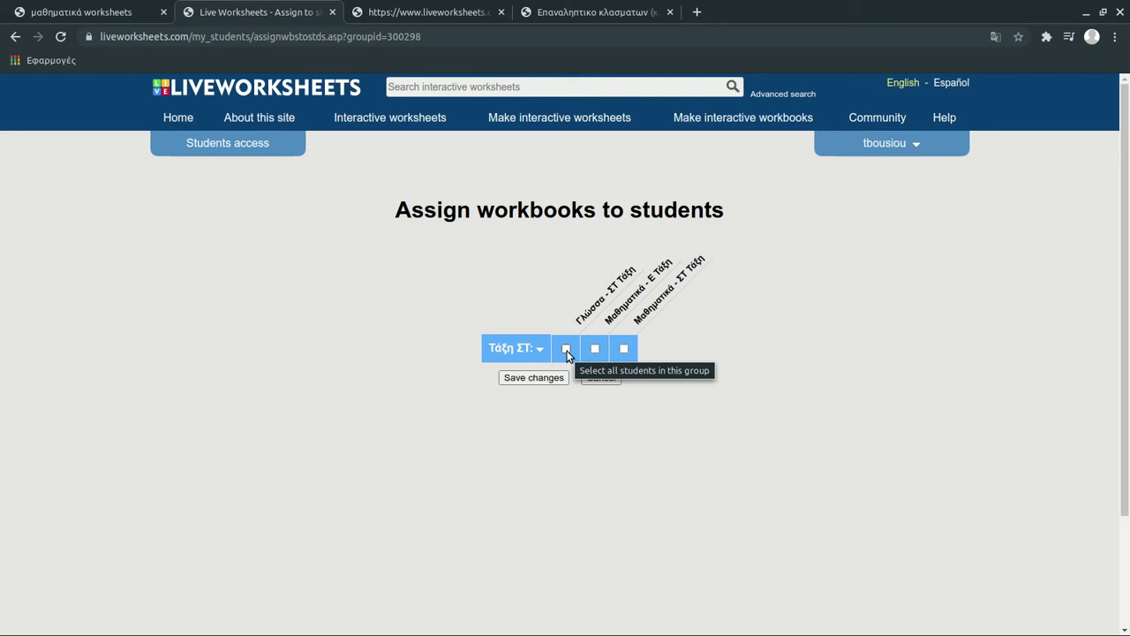
{"action": "left_click", "coordinate": [623, 350]}
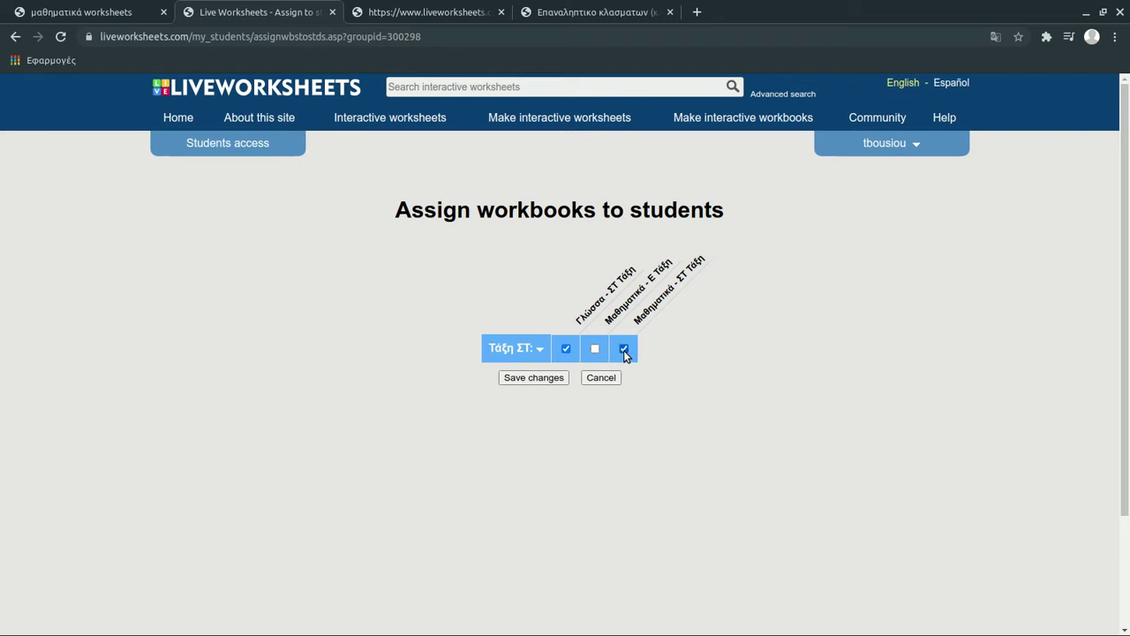
{"action": "left_click", "coordinate": [549, 377]}
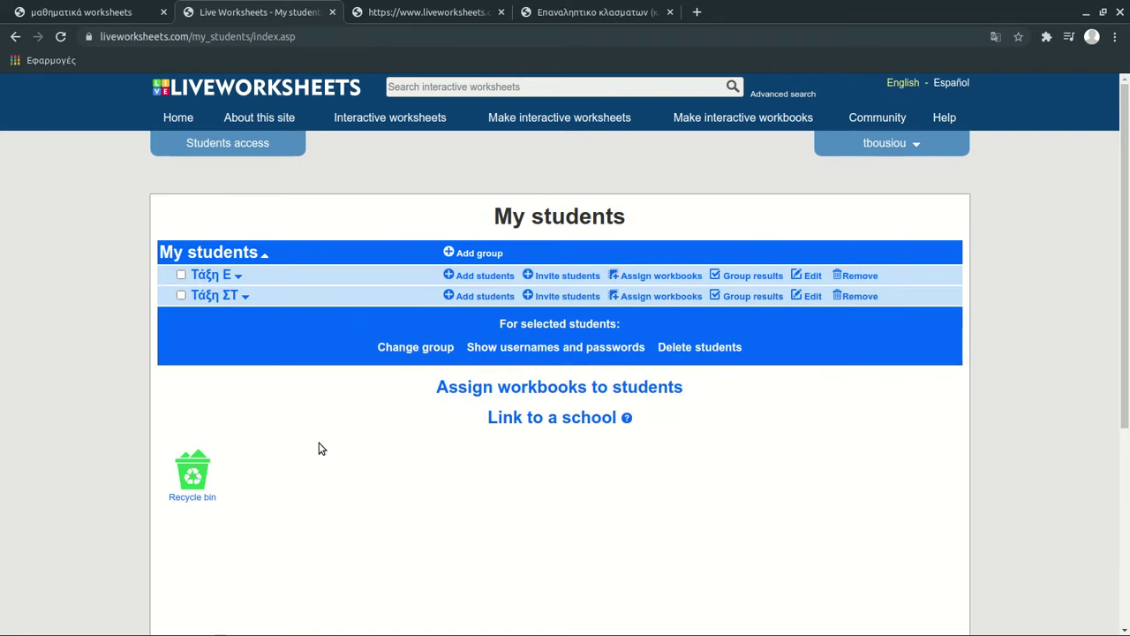
View the workbooks assigned to the first student of "Τάξη ΣΤ" and return to the student list
{"action": "left_click", "coordinate": [222, 300]}
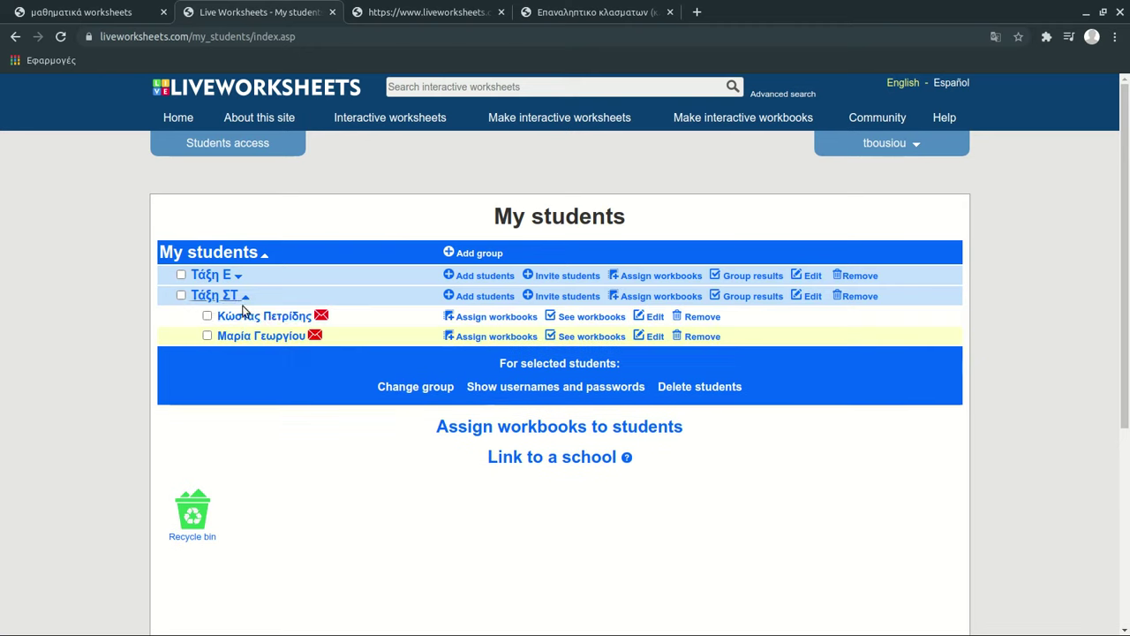
{"action": "left_click", "coordinate": [283, 323]}
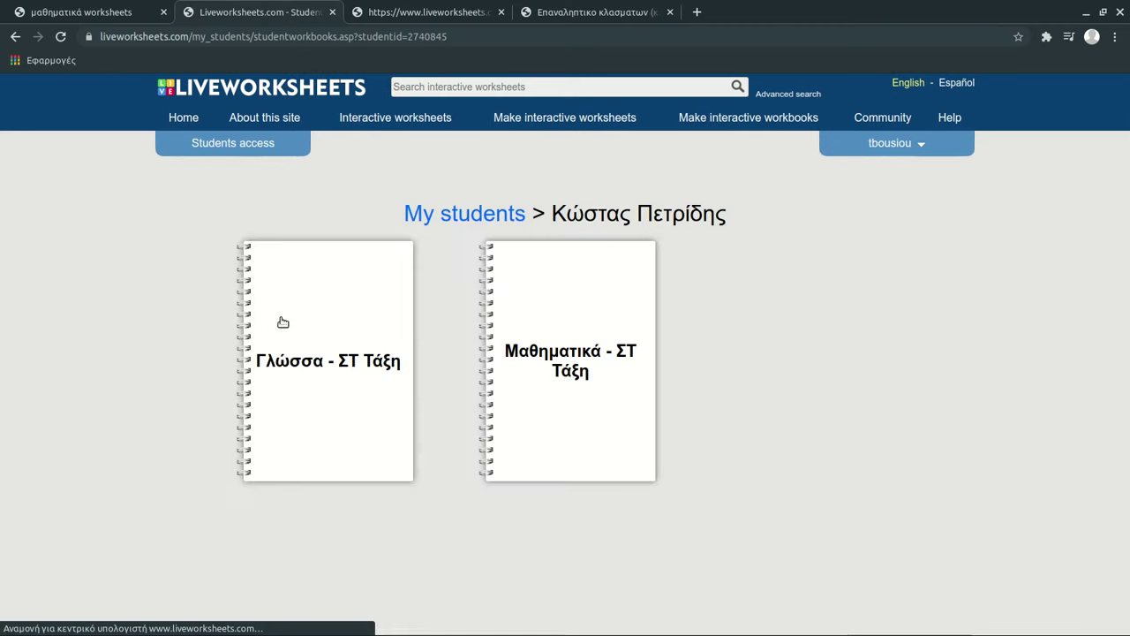
{"action": "left_click", "coordinate": [16, 37]}
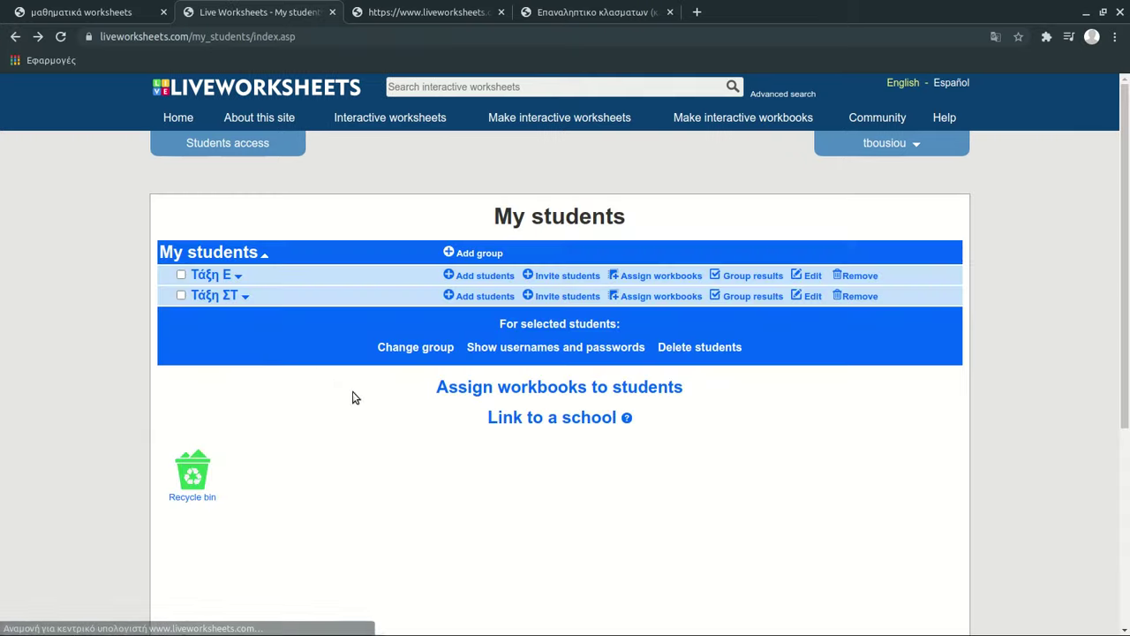
Show the usernames and passwords of all "Τάξη ΣΤ" students, copy the first student's username, and return to the student list
{"action": "left_click", "coordinate": [216, 298]}
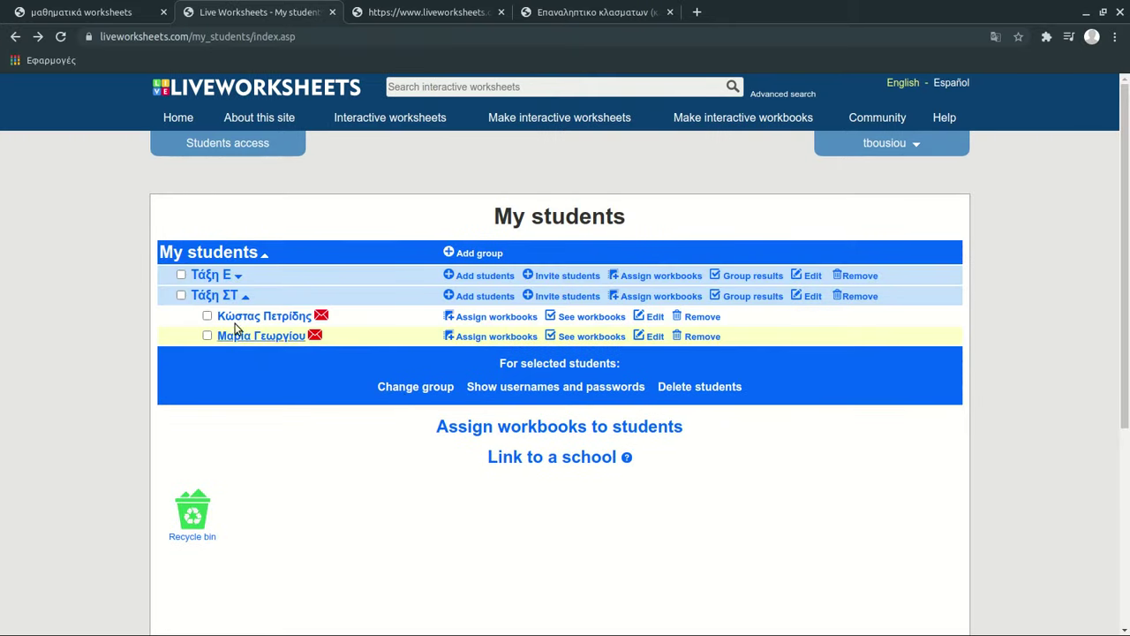
{"action": "left_click", "coordinate": [180, 297]}
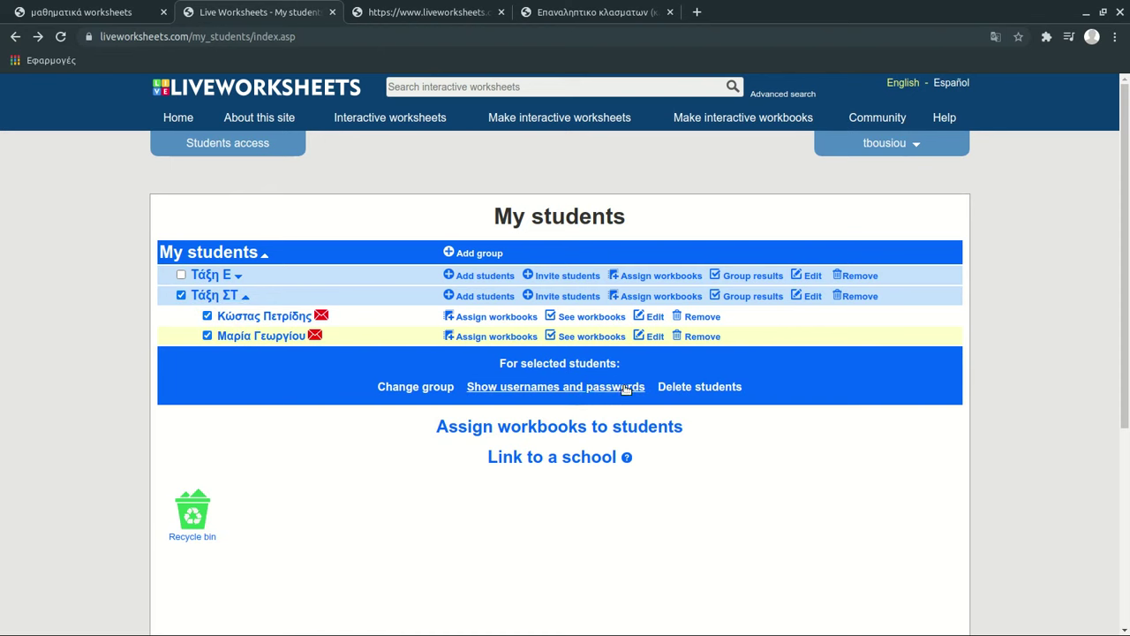
{"action": "left_click", "coordinate": [542, 389]}
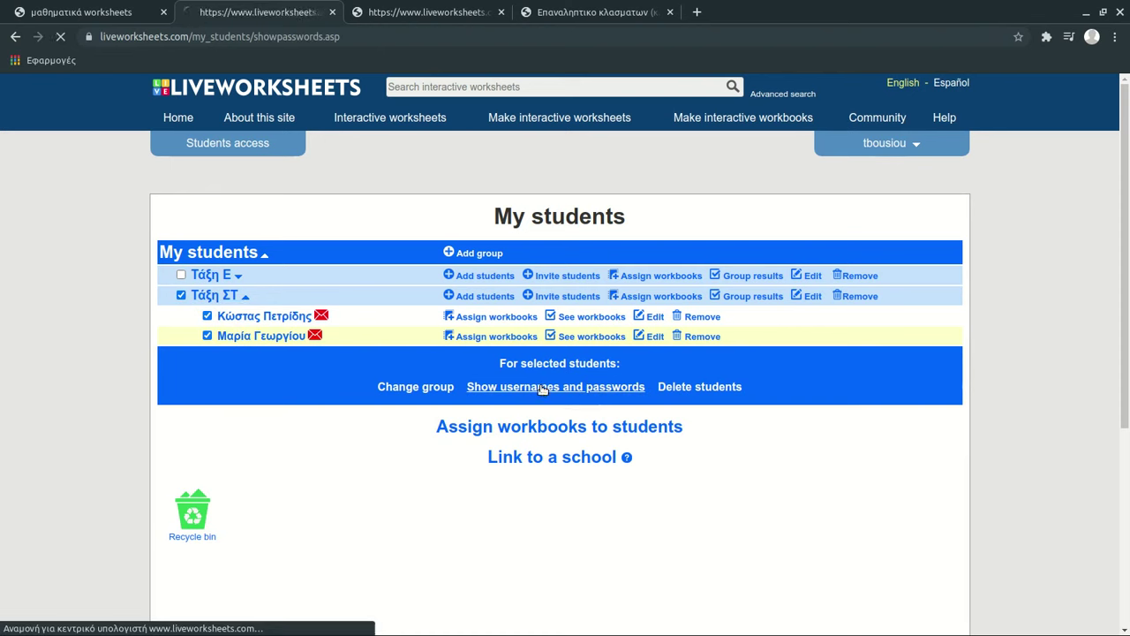
{"action": "double_click", "coordinate": [651, 324]}
{"action": "key", "text": "ctrl+c"}
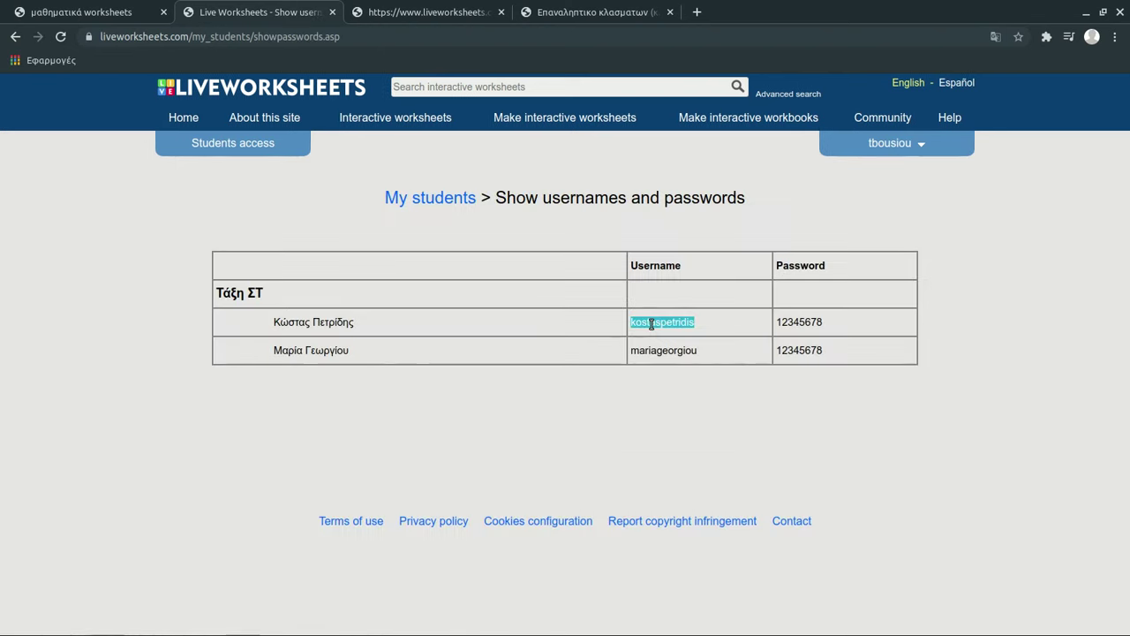
{"action": "left_click", "coordinate": [16, 39]}
Open liveworksheets.com in a new incognito window and go to the student login page
{"action": "left_click", "coordinate": [1116, 36]}
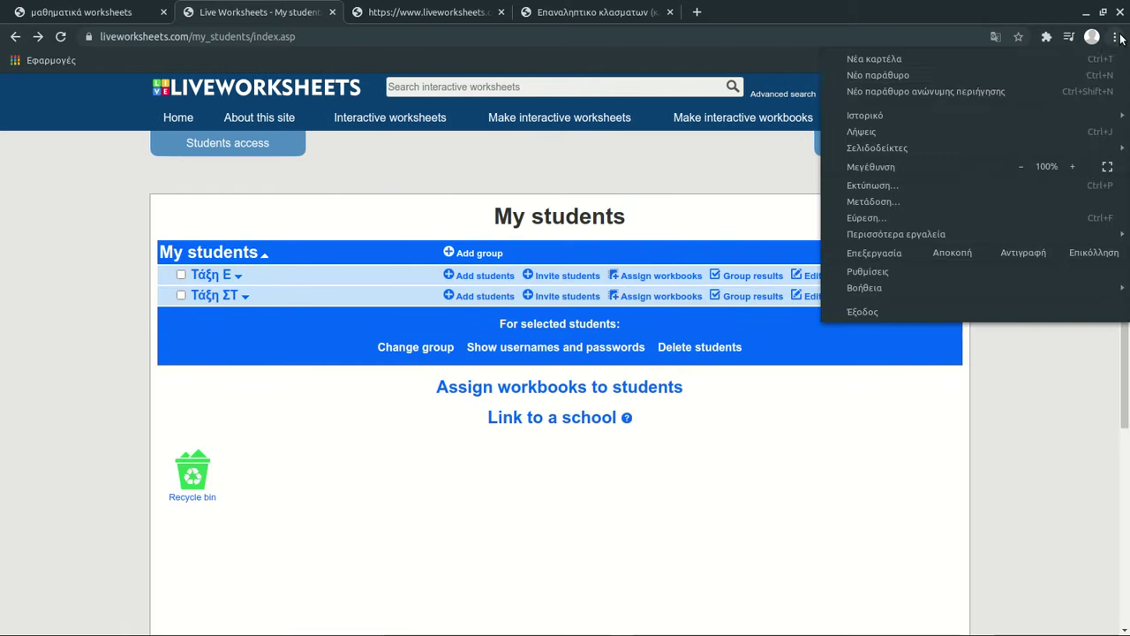
{"action": "left_click", "coordinate": [941, 93]}
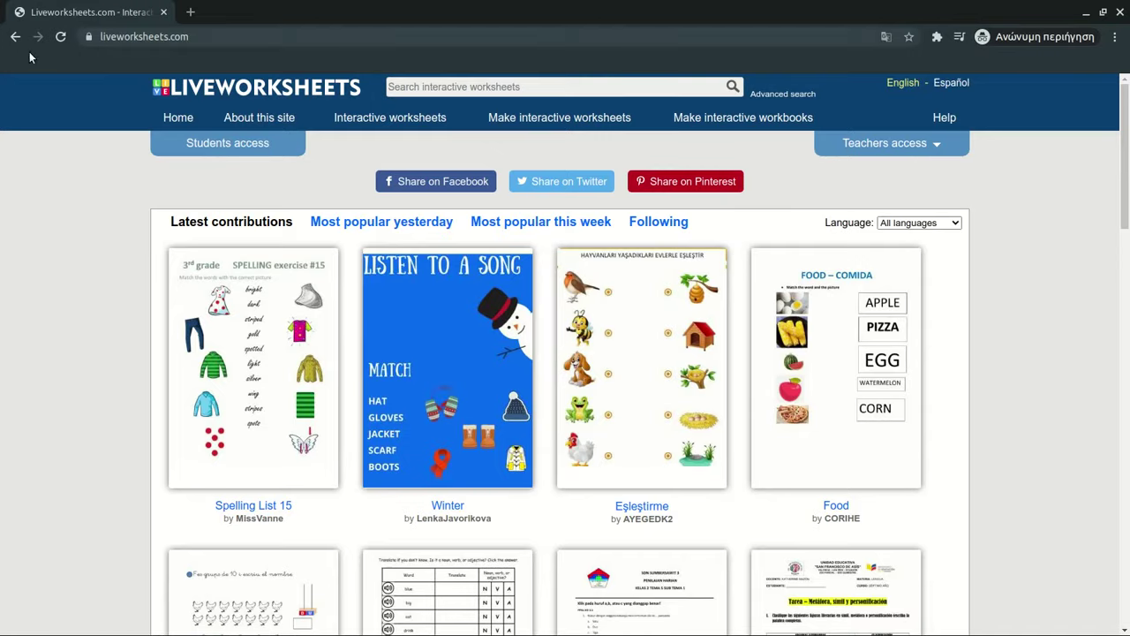
{"action": "left_click", "coordinate": [208, 148]}
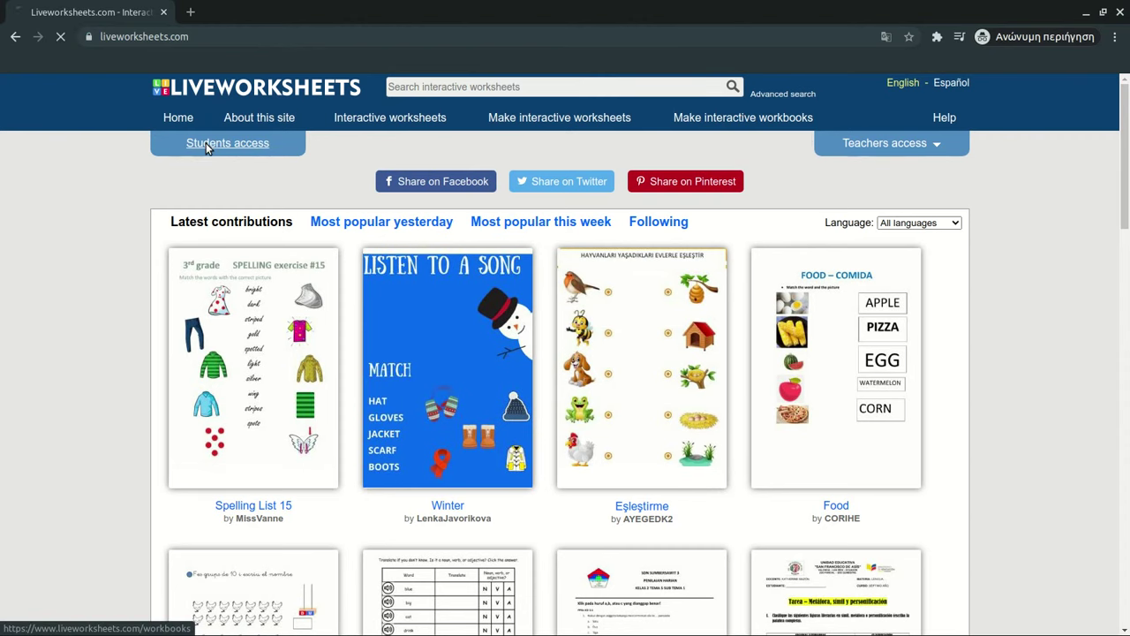
Log in to the student zone with the copied username and the student's account password
{"action": "left_click", "coordinate": [544, 268]}
{"action": "key", "text": "ctrl+v"}
{"action": "left_click", "coordinate": [548, 292]}
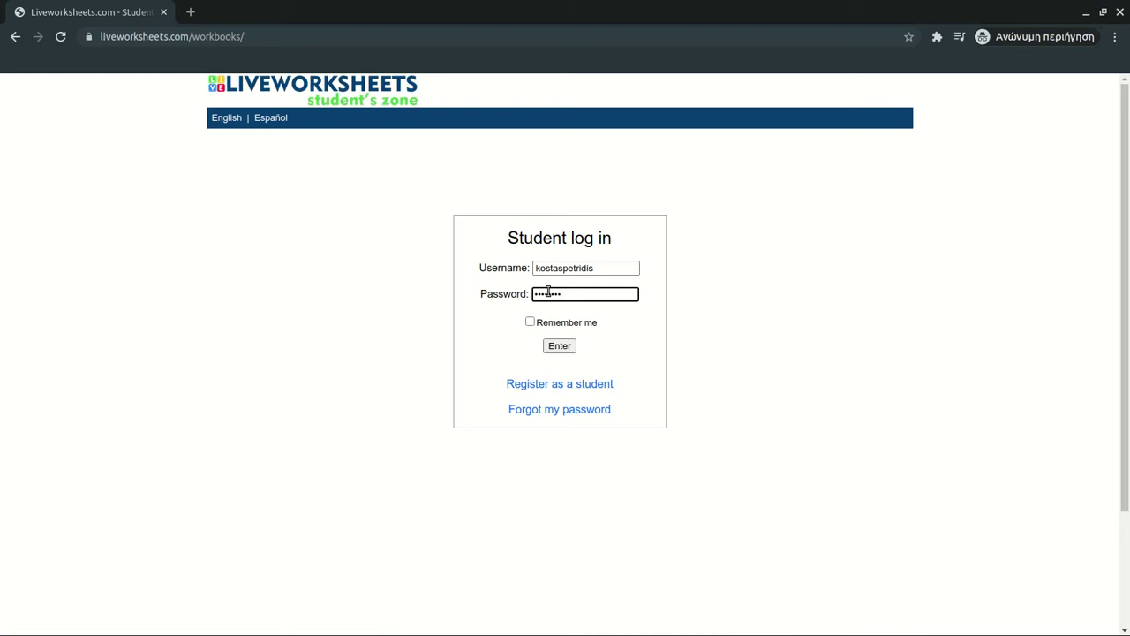
{"action": "left_click", "coordinate": [562, 347]}
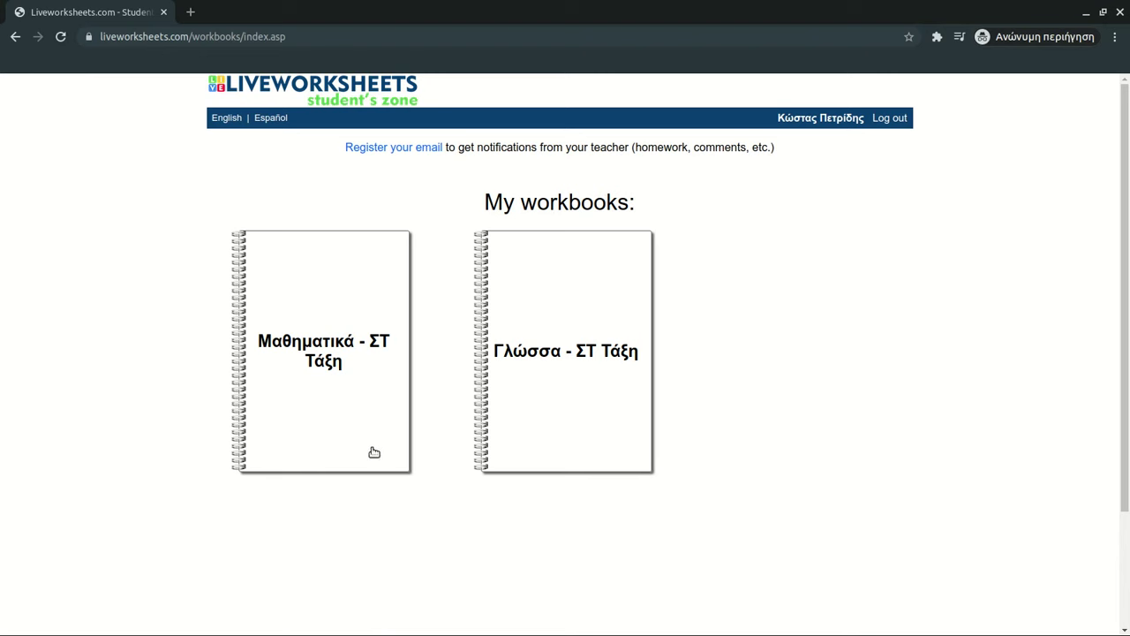
View the worksheet in the "Γλώσσα - ΣΤ Τάξη" workbook and return to the student's workbook list
{"action": "left_click", "coordinate": [554, 363]}
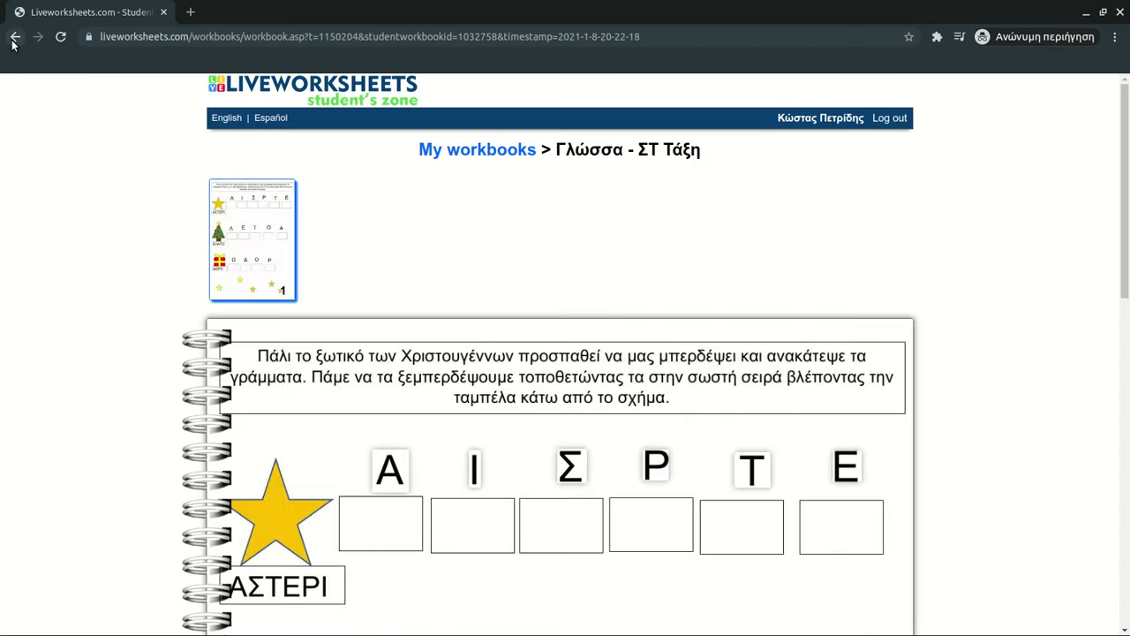
{"action": "scroll", "coordinate": [973, 281], "scroll_direction": "down", "scroll_amount": 3}
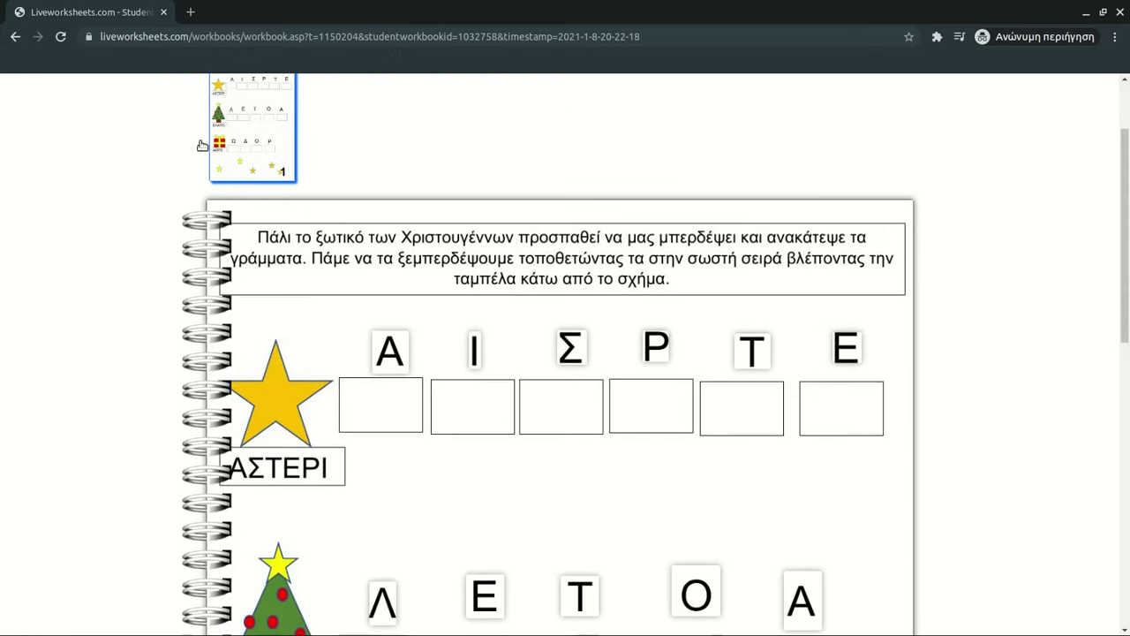
{"action": "left_click", "coordinate": [16, 40]}
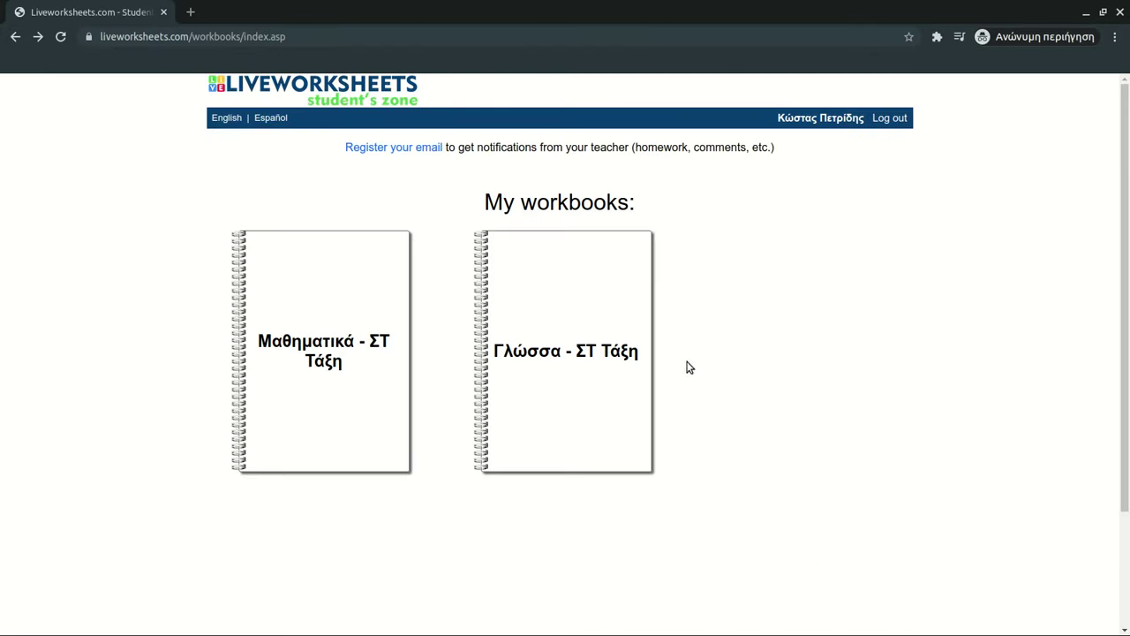
Open the "Μαθηματικά - ΣΤ Τάξη" workbook and look through its worksheets, including the equivalent fractions exercises on the second
{"action": "left_click", "coordinate": [328, 329]}
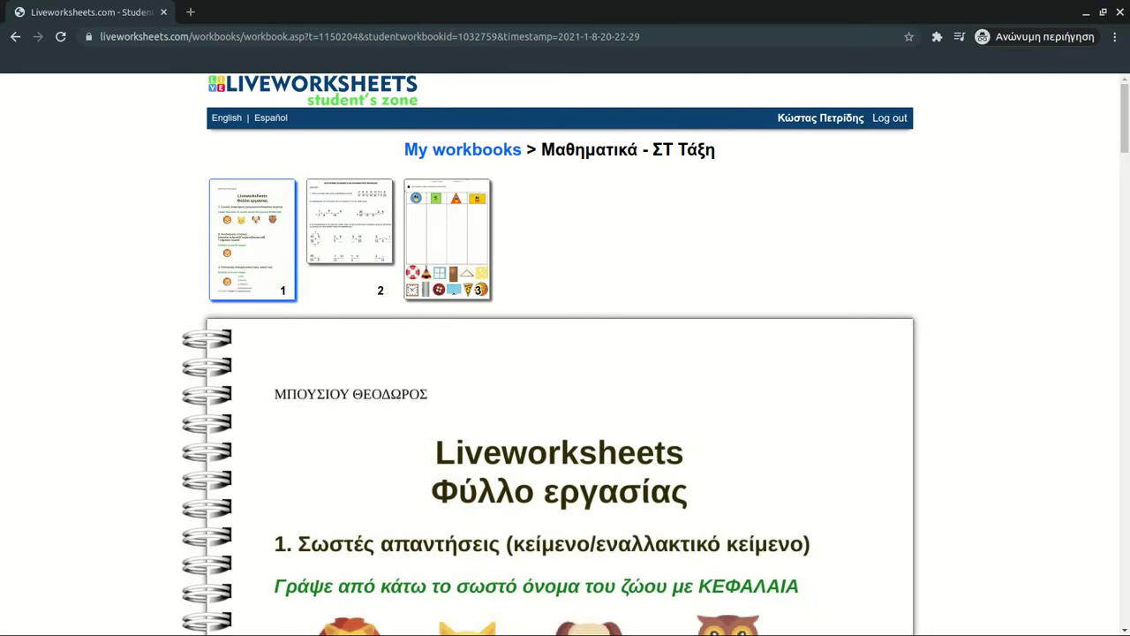
{"action": "mouse_move", "coordinate": [1124, 115]}
{"action": "left_mouse_down"}
{"action": "mouse_move", "coordinate": [1115, 265]}
{"action": "mouse_move", "coordinate": [1111, 103]}
{"action": "left_mouse_up"}
{"action": "left_click", "coordinate": [376, 223]}
{"action": "left_click", "coordinate": [433, 235]}
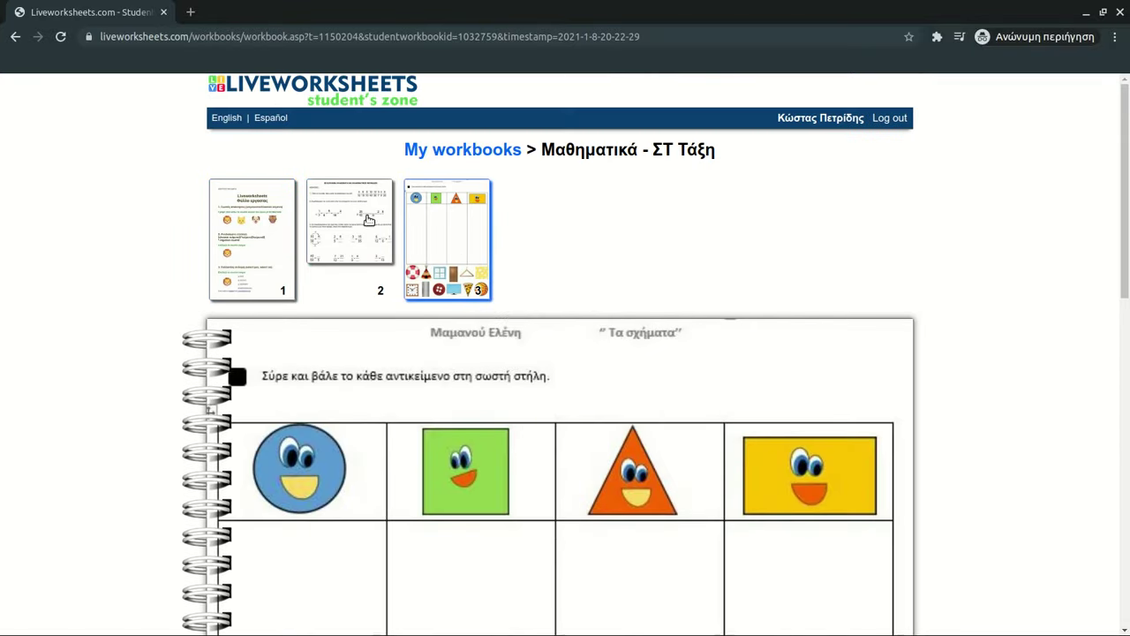
{"action": "left_click", "coordinate": [357, 217]}
{"action": "scroll", "coordinate": [455, 302], "scroll_direction": "down", "scroll_amount": 1}
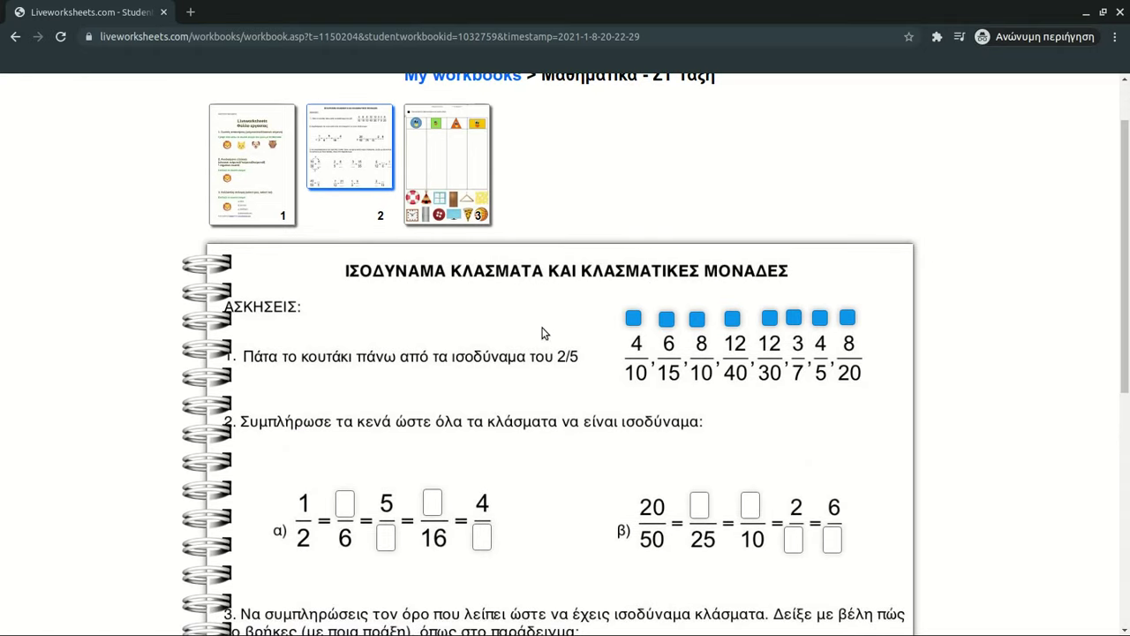
{"action": "scroll", "coordinate": [540, 330], "scroll_direction": "up", "scroll_amount": 1}
Sort the pictures into the shape columns on the third worksheet, placing the basketball in the triangle column
{"action": "left_click", "coordinate": [458, 242]}
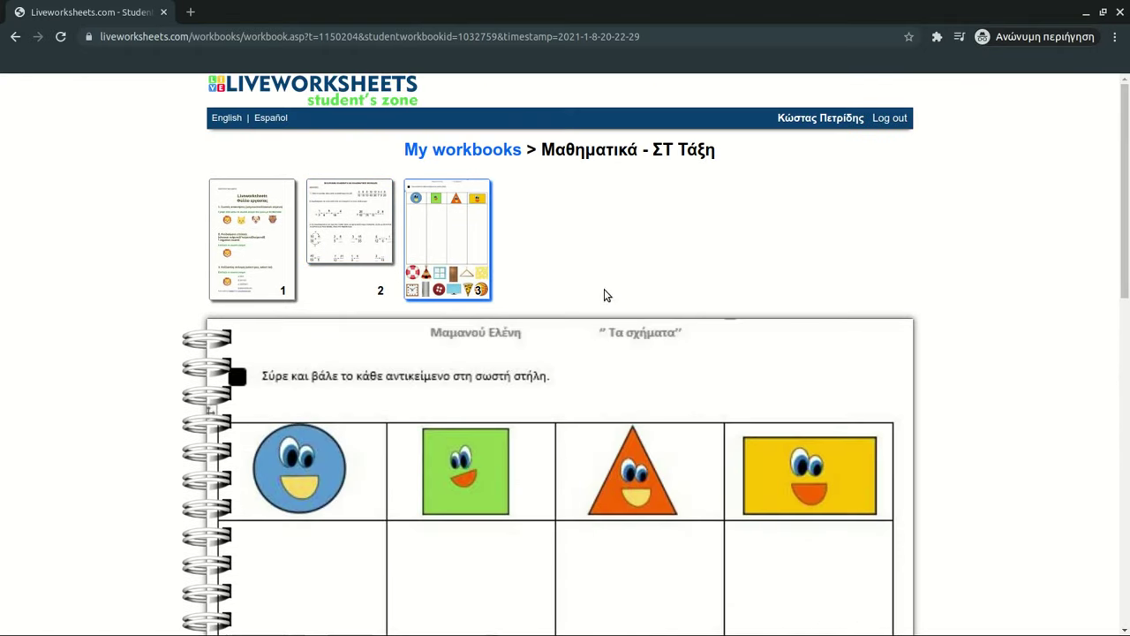
{"action": "scroll", "coordinate": [604, 291], "scroll_direction": "down", "scroll_amount": 2}
{"action": "scroll", "coordinate": [444, 371], "scroll_direction": "down", "scroll_amount": 5}
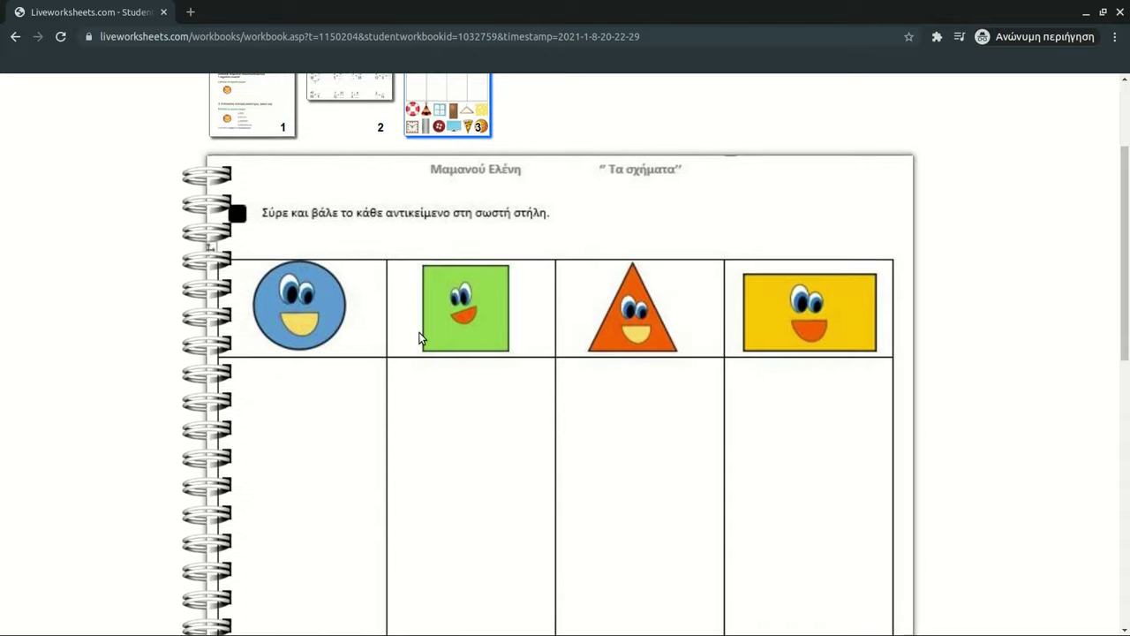
{"action": "scroll", "coordinate": [403, 369], "scroll_direction": "down", "scroll_amount": 2}
{"action": "scroll", "coordinate": [403, 369], "scroll_direction": "up", "scroll_amount": 3}
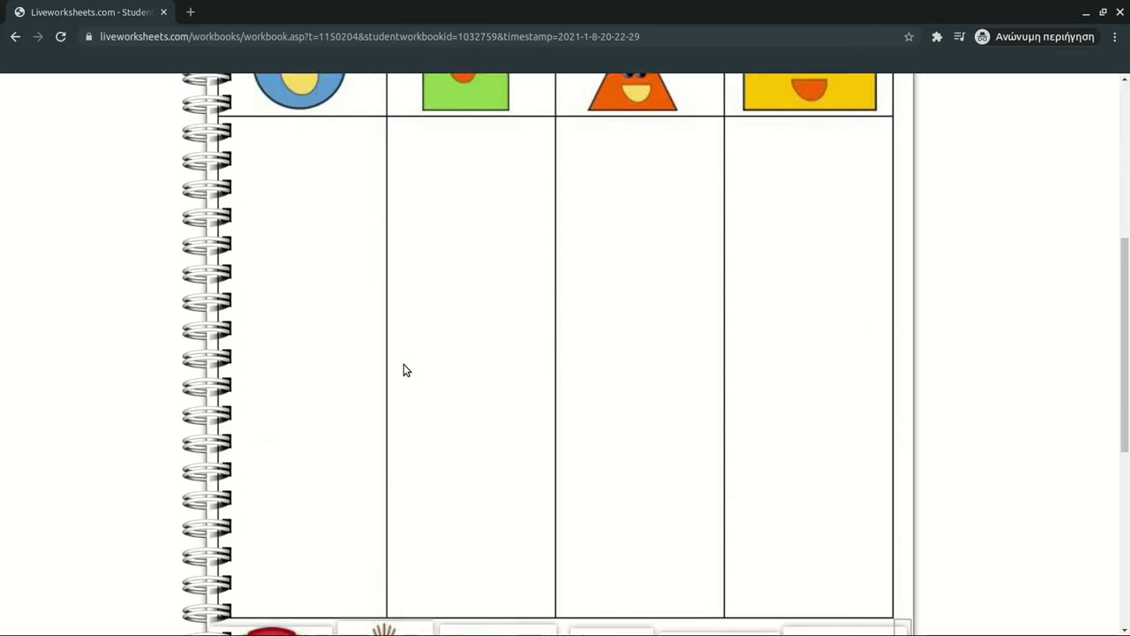
{"action": "scroll", "coordinate": [329, 431], "scroll_direction": "down", "scroll_amount": 3}
{"action": "scroll", "coordinate": [674, 466], "scroll_direction": "up", "scroll_amount": 3}
{"action": "scroll", "coordinate": [653, 474], "scroll_direction": "down", "scroll_amount": 5}
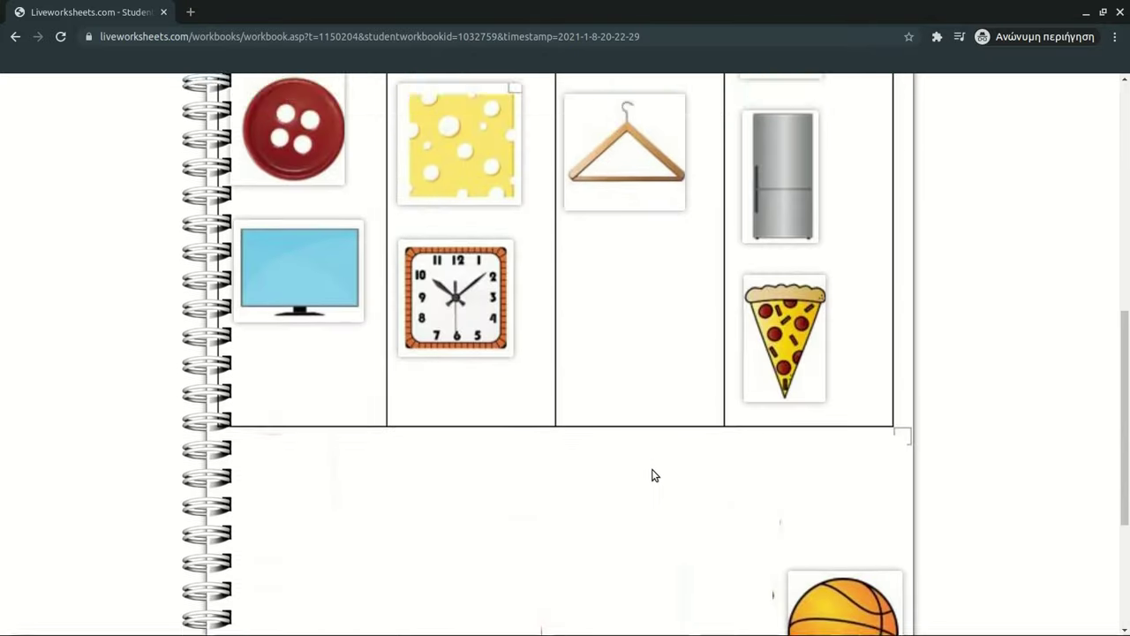
{"action": "left_click_drag", "start_coordinate": [826, 482], "coordinate": [624, 286]}
{"action": "scroll", "coordinate": [609, 389], "scroll_direction": "up", "scroll_amount": 1}
{"action": "scroll", "coordinate": [497, 452], "scroll_direction": "down", "scroll_amount": 2}
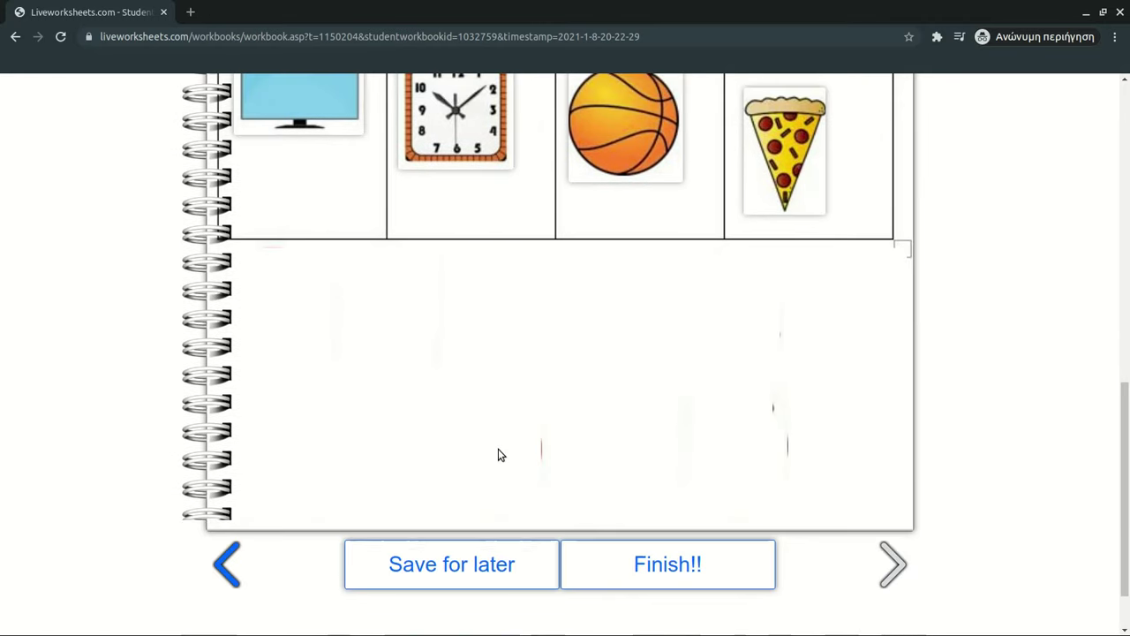
{"action": "scroll", "coordinate": [495, 451], "scroll_direction": "up", "scroll_amount": 2}
{"action": "scroll", "coordinate": [493, 450], "scroll_direction": "up", "scroll_amount": 5}
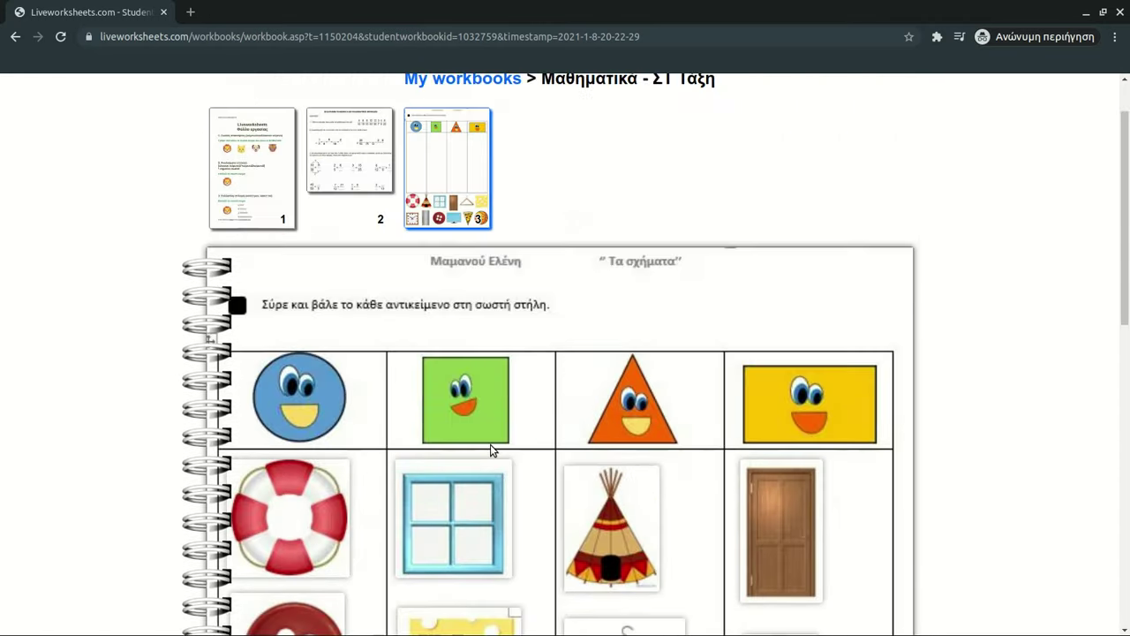
Submit the completed shape-sorting worksheet for grading and review the grade and the marking of each placed picture
{"action": "scroll", "coordinate": [494, 449], "scroll_direction": "down", "scroll_amount": 3}
{"action": "scroll", "coordinate": [510, 471], "scroll_direction": "down", "scroll_amount": 5}
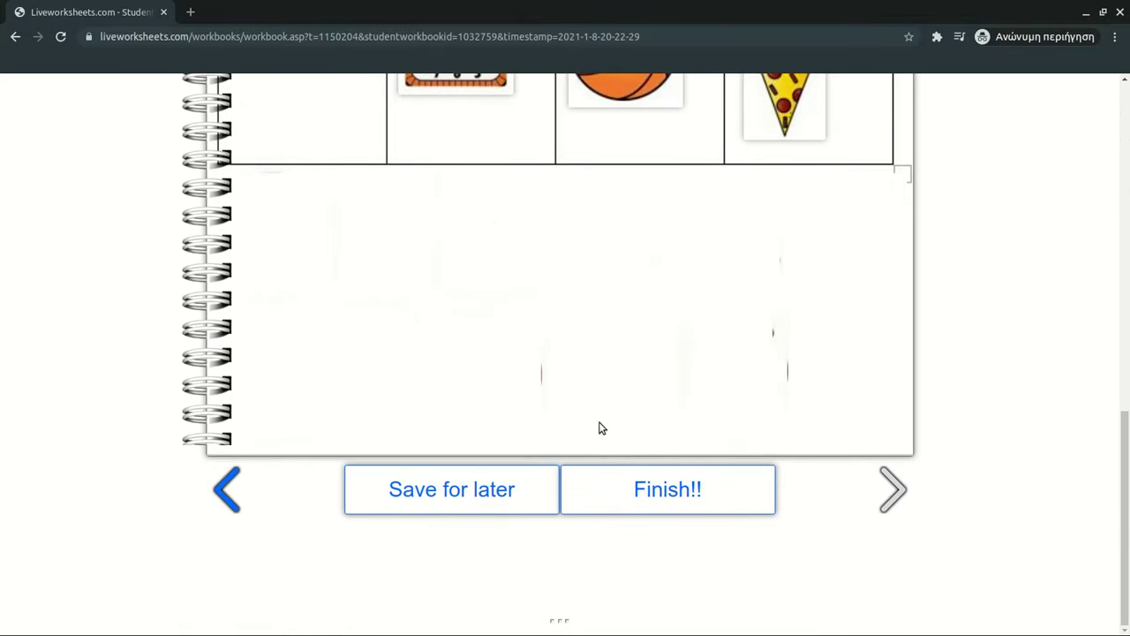
{"action": "scroll", "coordinate": [666, 463], "scroll_direction": "up", "scroll_amount": 1}
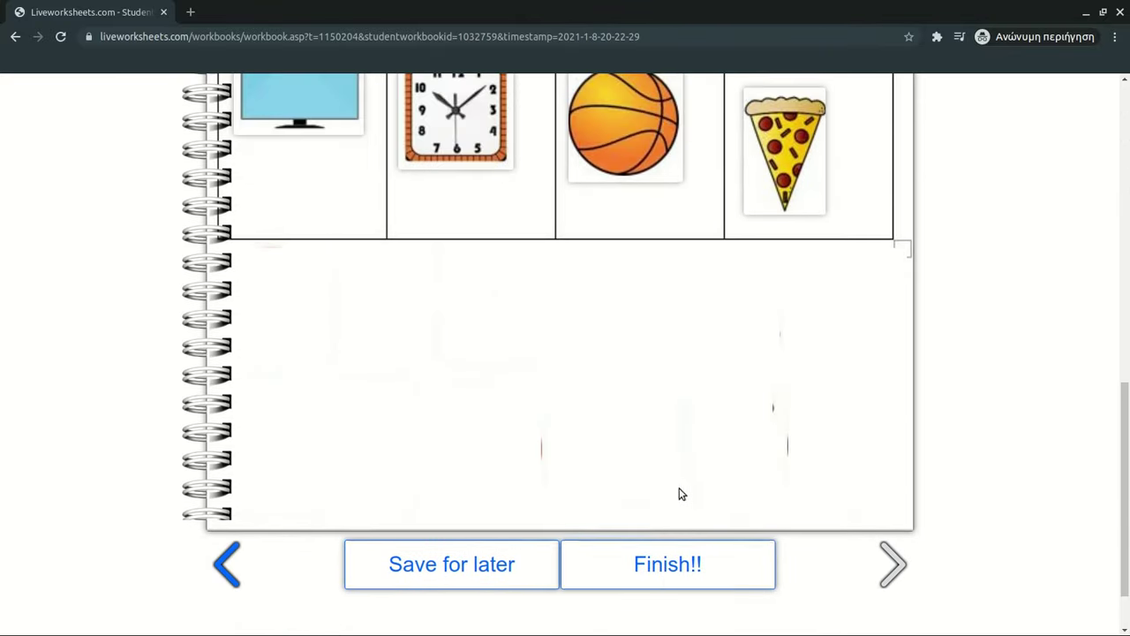
{"action": "left_click", "coordinate": [671, 567]}
{"action": "scroll", "coordinate": [409, 346], "scroll_direction": "up", "scroll_amount": 3}
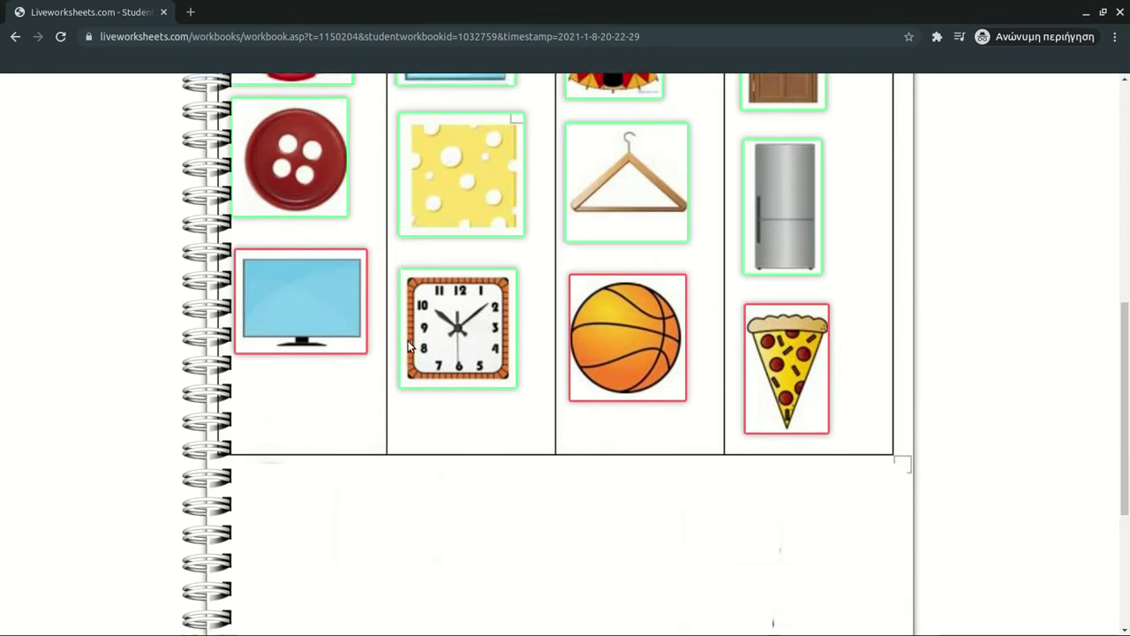
{"action": "scroll", "coordinate": [409, 346], "scroll_direction": "up", "scroll_amount": 7}
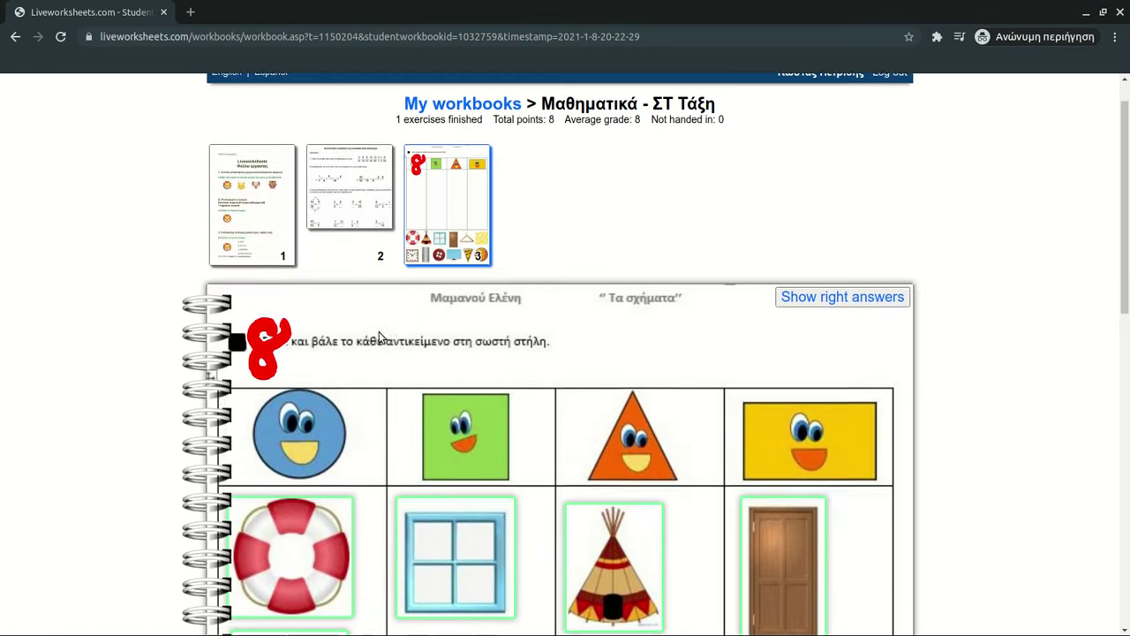
{"action": "scroll", "coordinate": [380, 335], "scroll_direction": "down", "scroll_amount": 4}
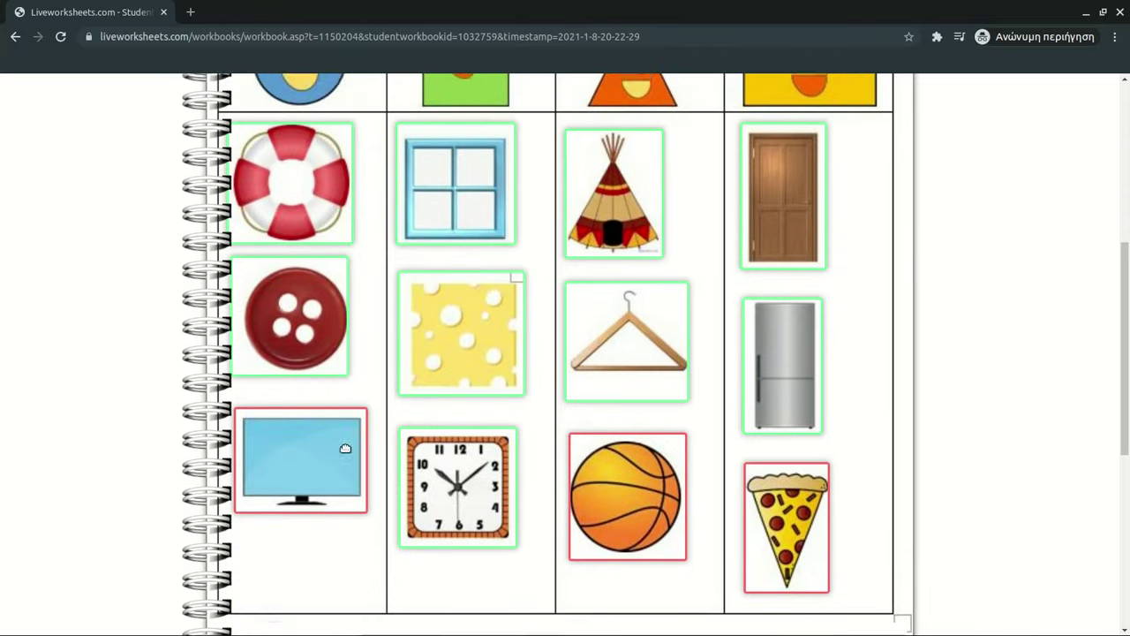
Show the right answers for the shape-sorting worksheet, look through them, and switch back to the student's own marked answers
{"action": "scroll", "coordinate": [358, 435], "scroll_direction": "up", "scroll_amount": 4}
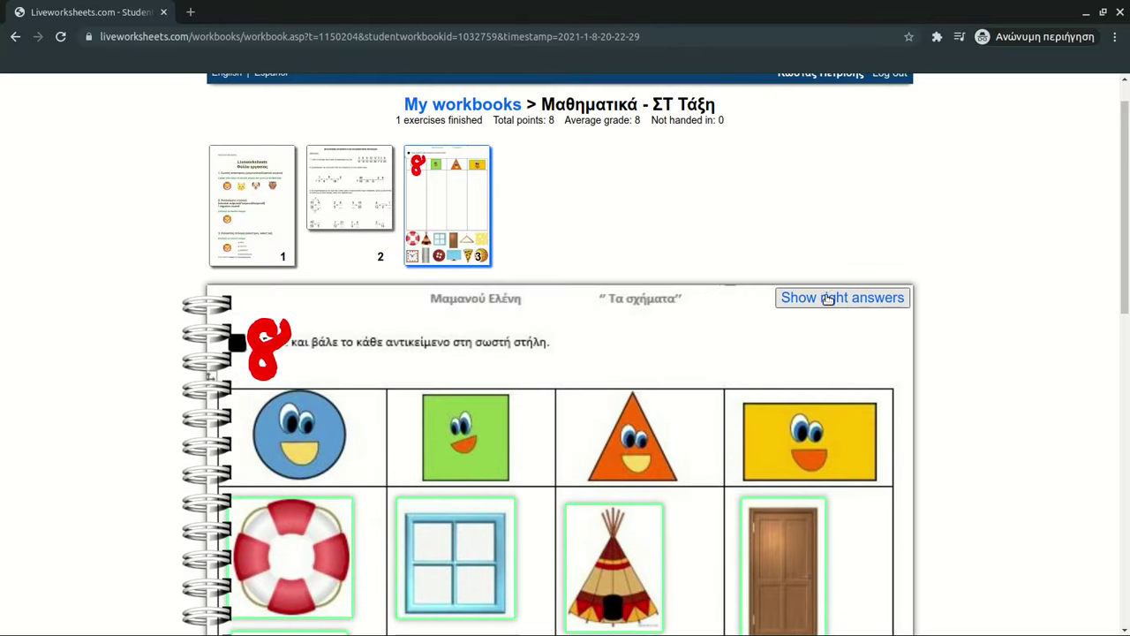
{"action": "left_click", "coordinate": [827, 298]}
{"action": "scroll", "coordinate": [570, 373], "scroll_direction": "down", "scroll_amount": 2}
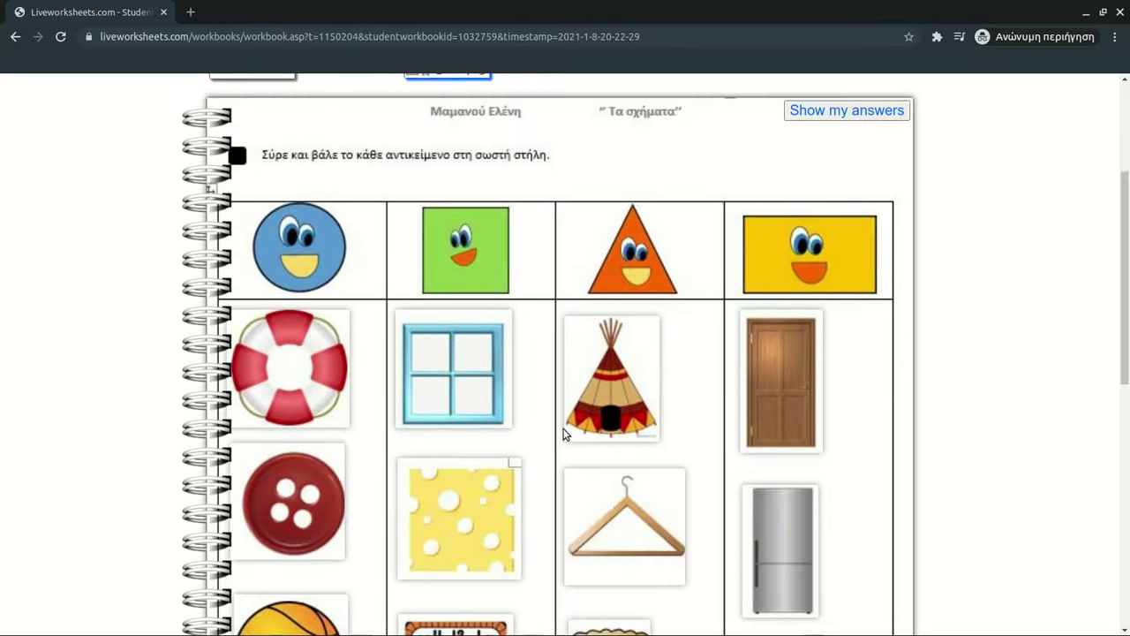
{"action": "scroll", "coordinate": [552, 421], "scroll_direction": "down", "scroll_amount": 4}
{"action": "scroll", "coordinate": [551, 413], "scroll_direction": "up", "scroll_amount": 2}
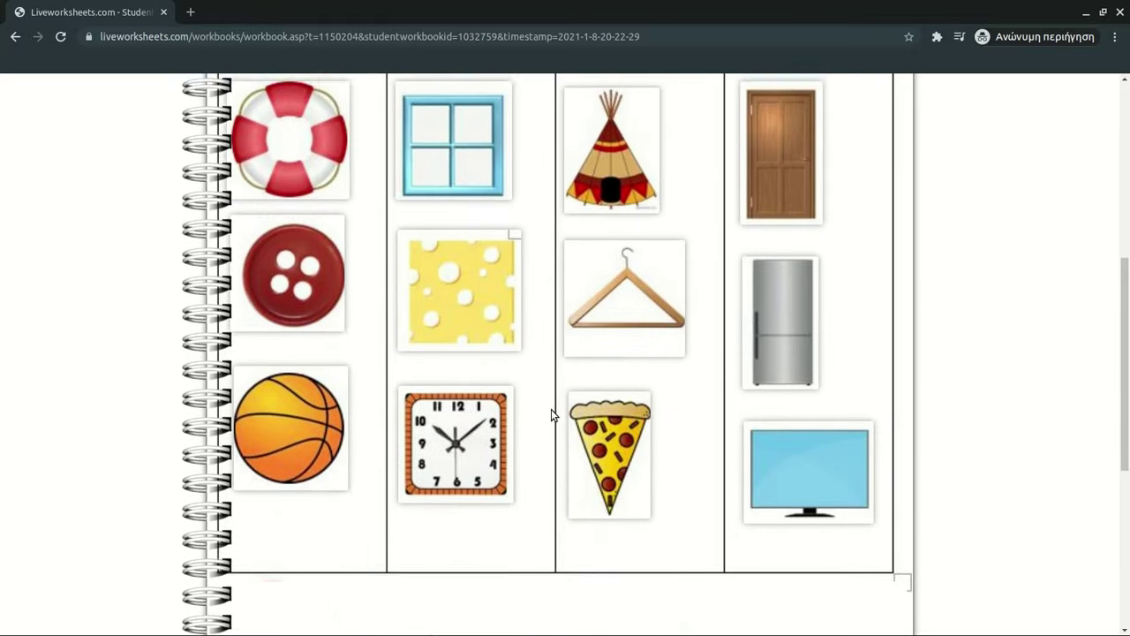
{"action": "scroll", "coordinate": [551, 409], "scroll_direction": "up", "scroll_amount": 4}
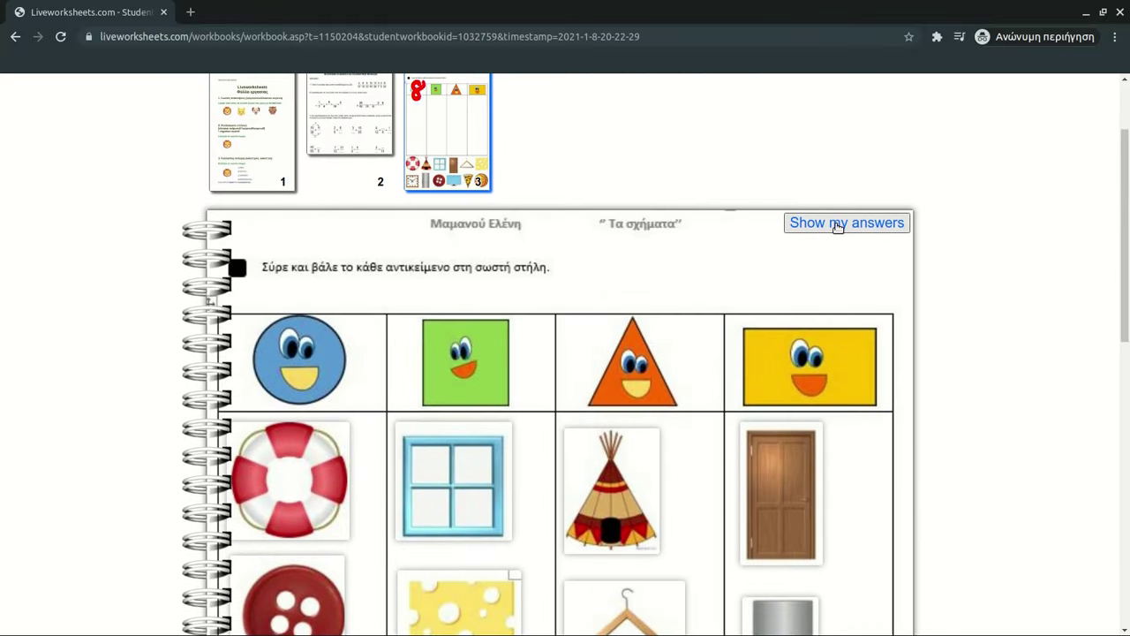
{"action": "left_click", "coordinate": [838, 223]}
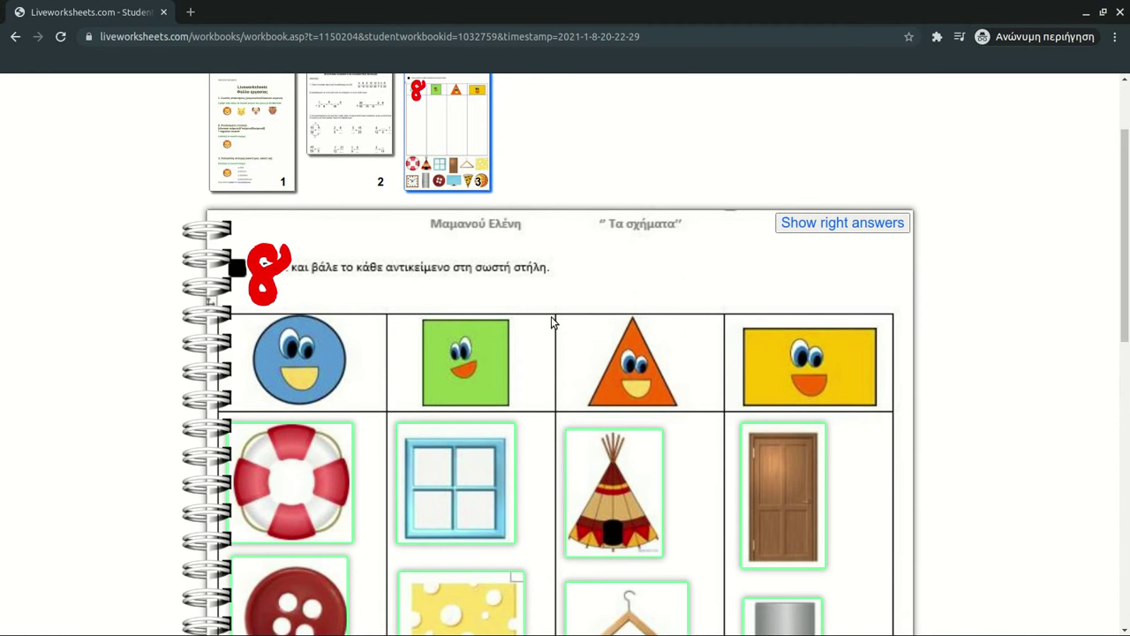
{"action": "scroll", "coordinate": [541, 321], "scroll_direction": "down", "scroll_amount": 4}
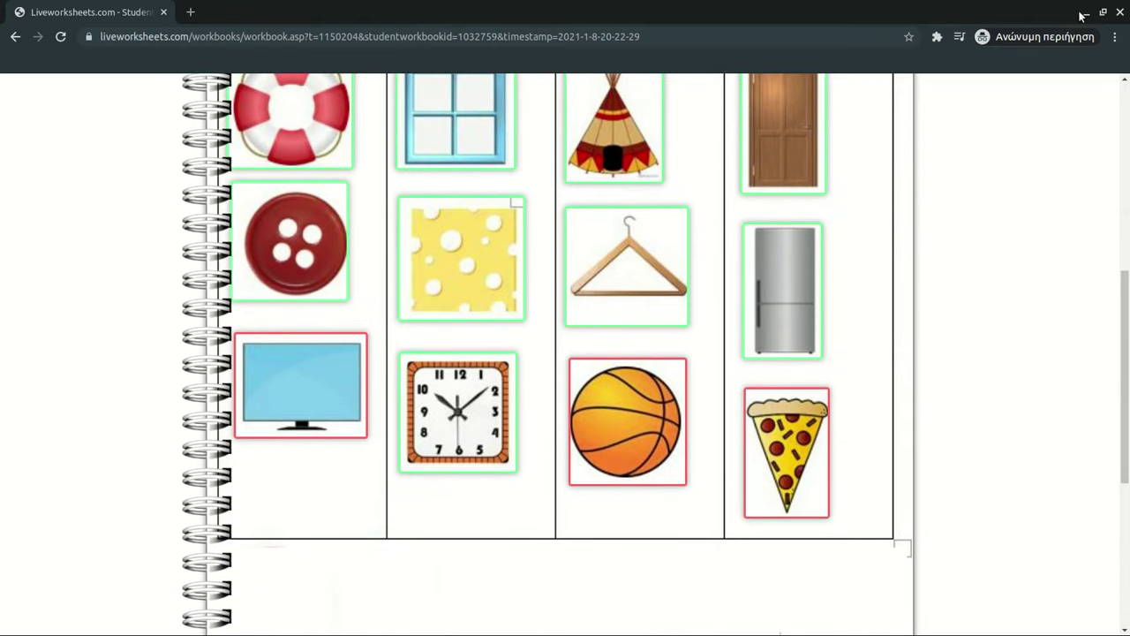
Switch to the teacher's My students page and view the group results for "Τάξη ΣΤ"
{"action": "left_click", "coordinate": [1086, 12]}
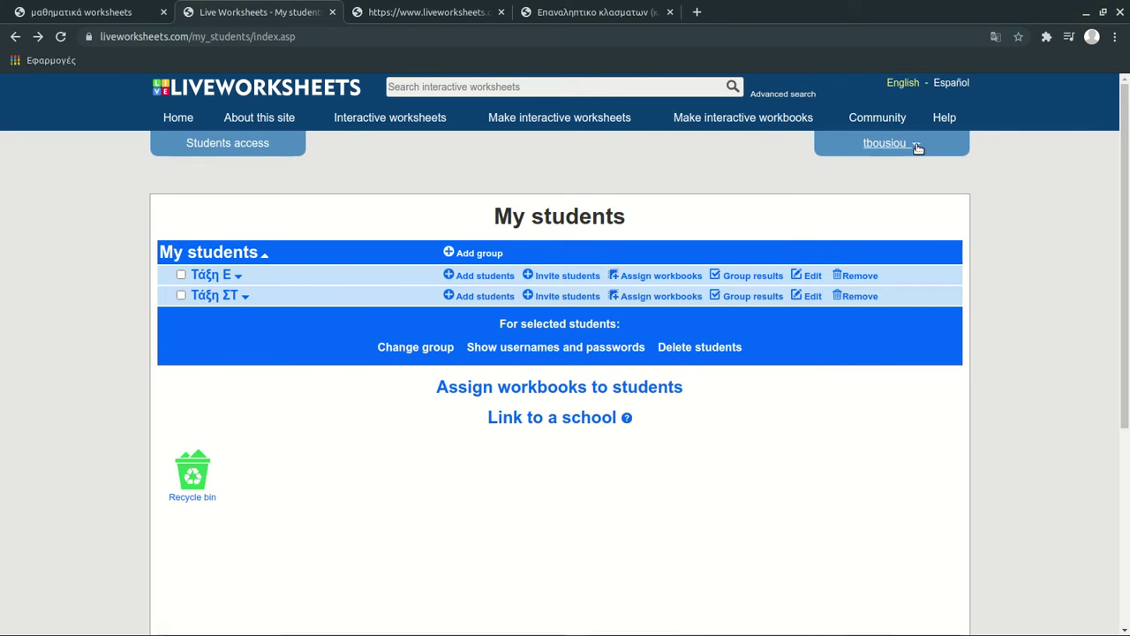
{"action": "left_click", "coordinate": [232, 296]}
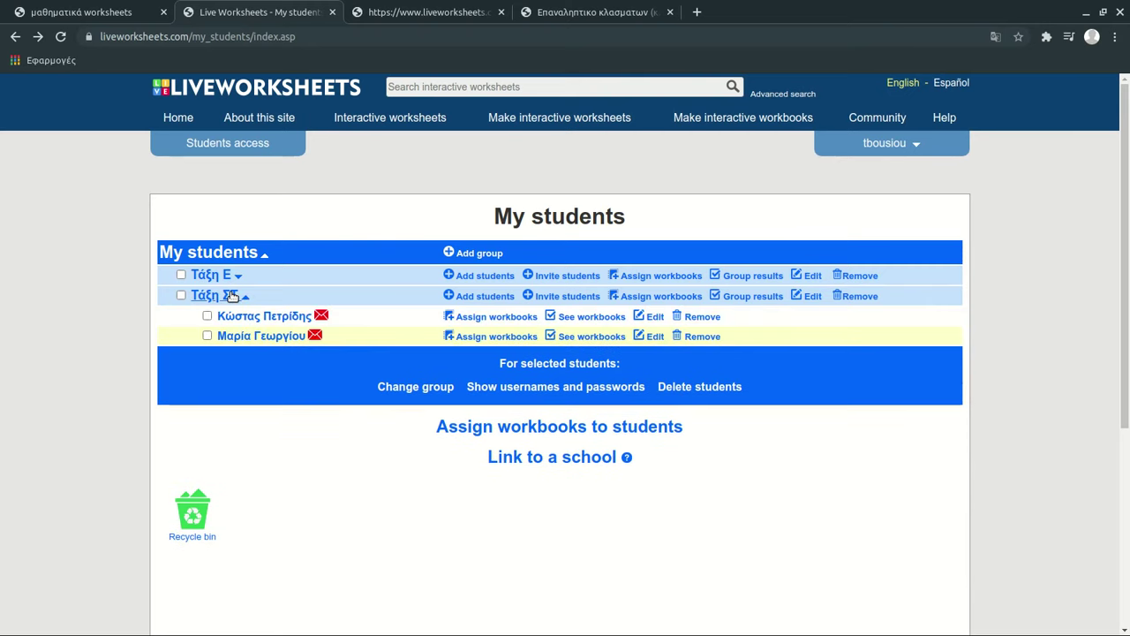
{"action": "left_click", "coordinate": [741, 298]}
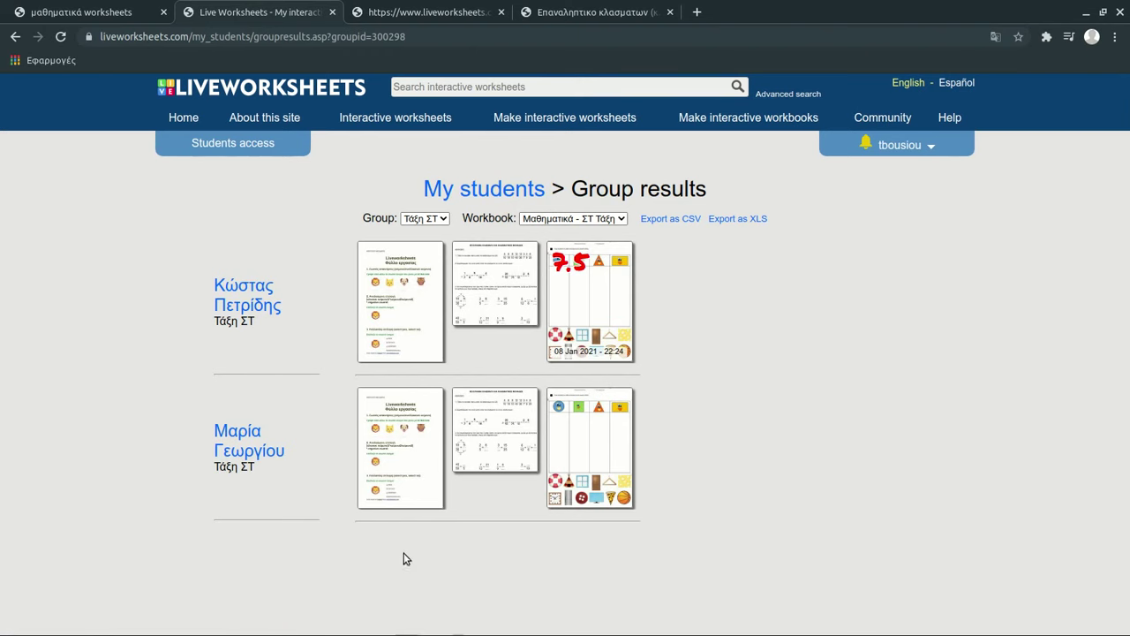
Return to the student list and open the "Μαθηματικά - ΣΤ Τάξη" workbook of the first student in "Τάξη ΣΤ"
{"action": "left_click", "coordinate": [13, 38]}
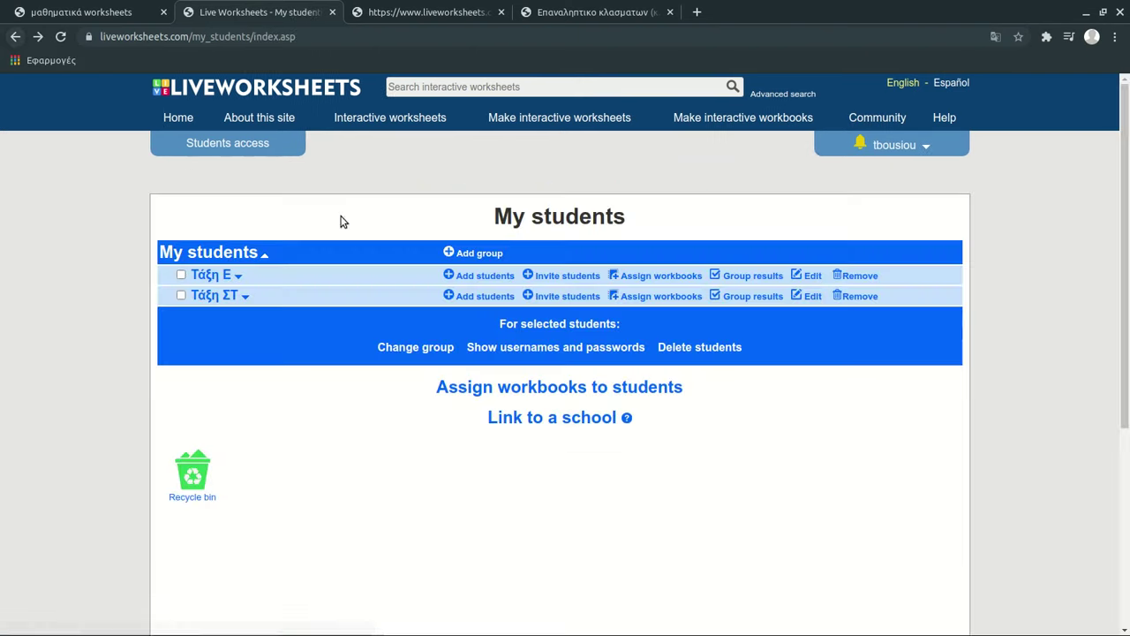
{"action": "left_click", "coordinate": [241, 298]}
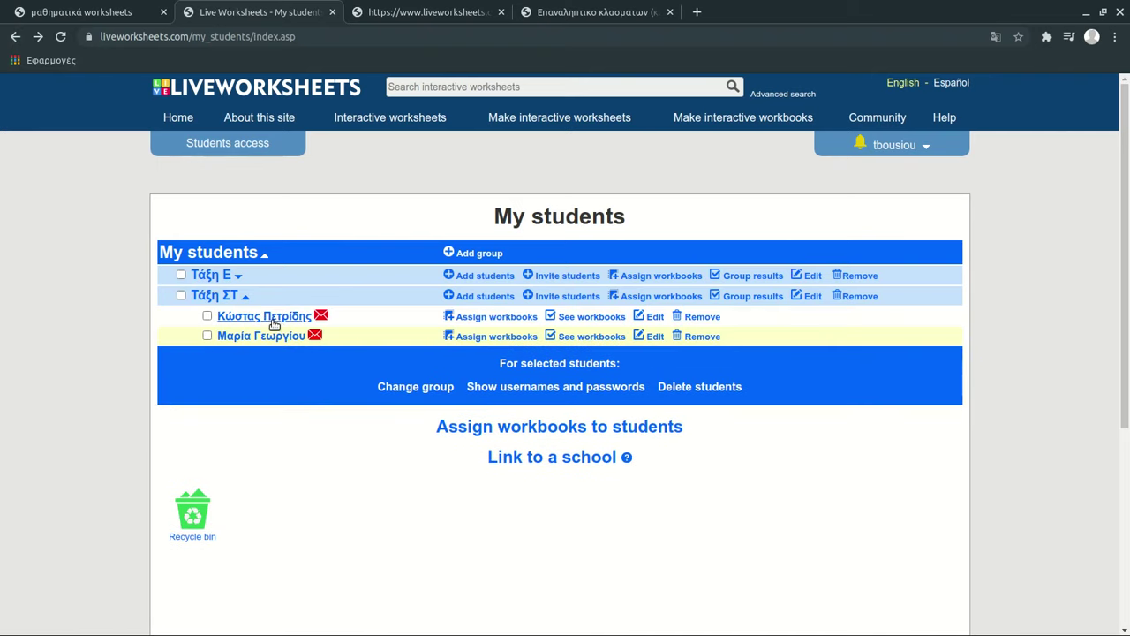
{"action": "left_click", "coordinate": [275, 320]}
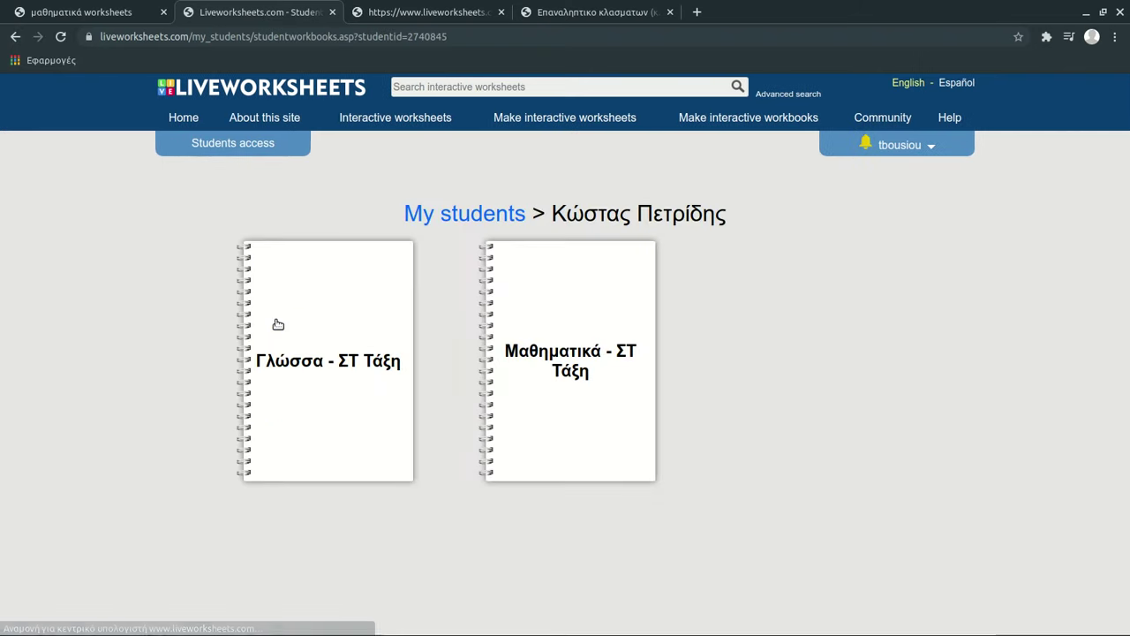
{"action": "left_click", "coordinate": [556, 353]}
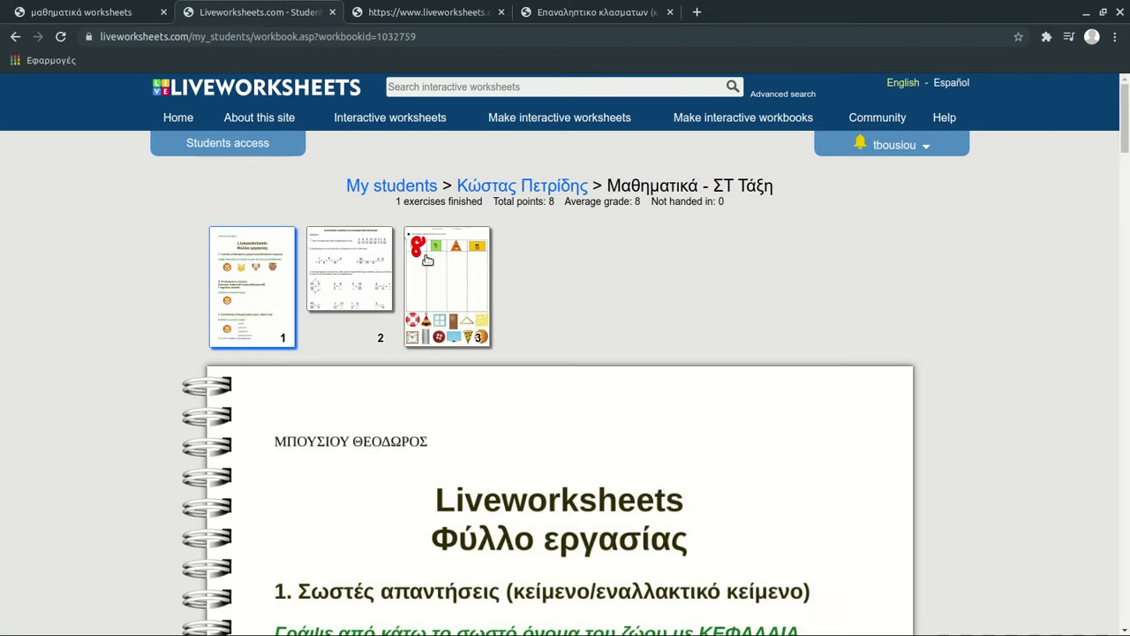
{"action": "scroll", "coordinate": [477, 364], "scroll_direction": "down", "scroll_amount": 3}
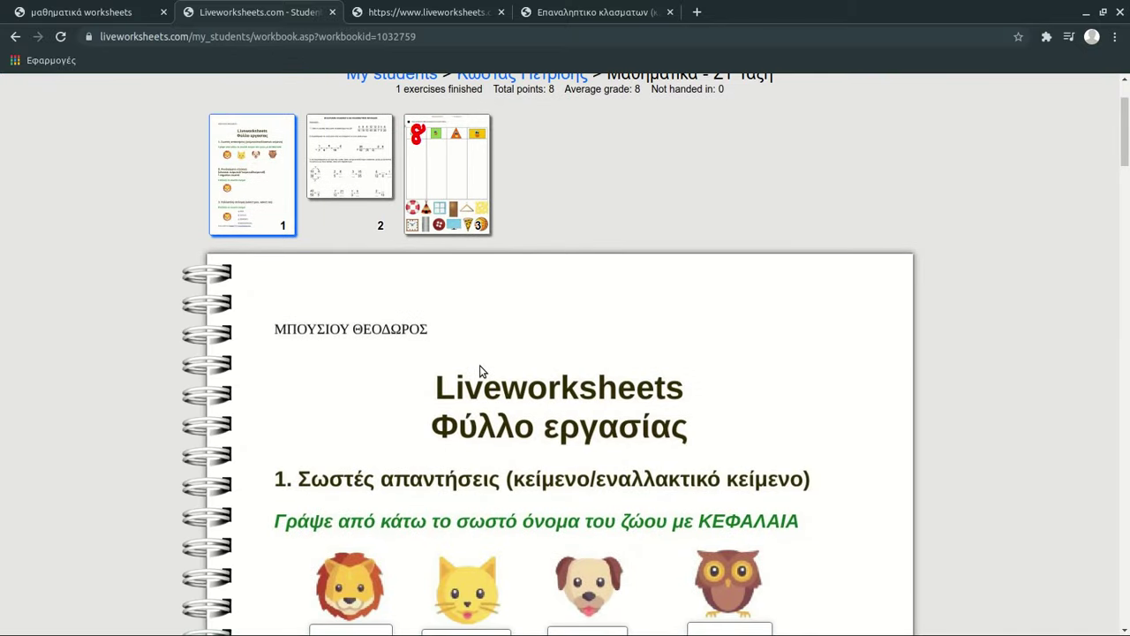
{"action": "scroll", "coordinate": [446, 420], "scroll_direction": "up", "scroll_amount": 3}
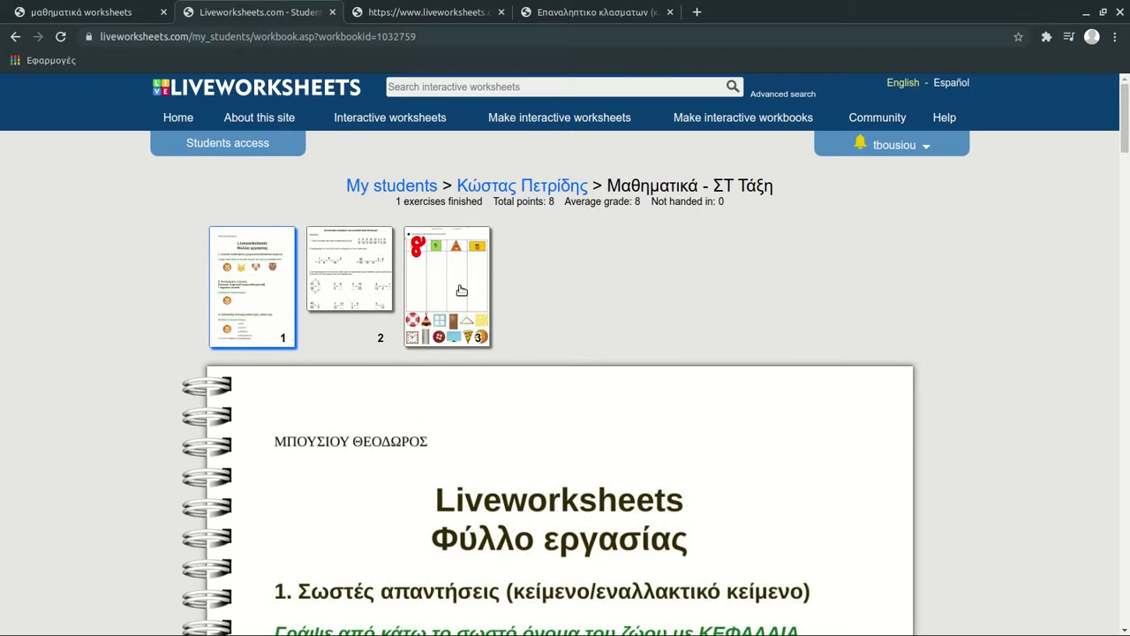